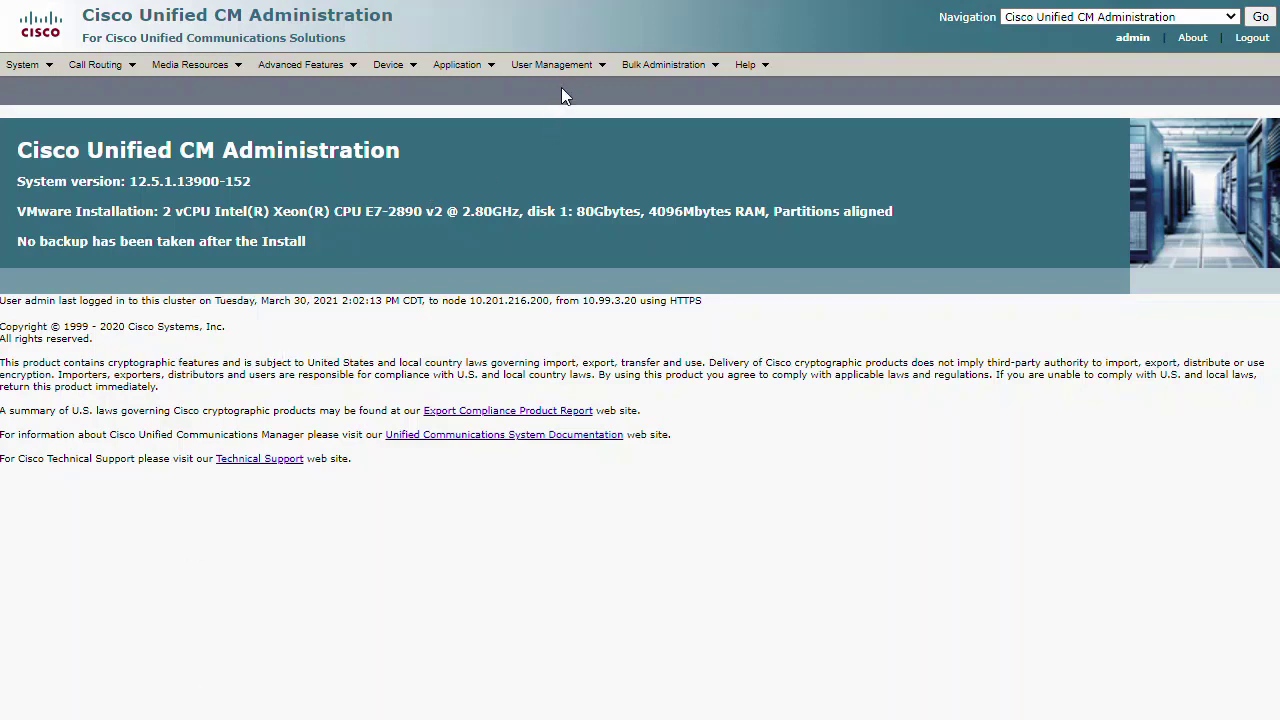
Start a new UC service of type Jabber Client Configuration (jabber-config.xml)
{"action": "mouse_move", "coordinate": [560, 68]}
{"action": "mouse_move", "coordinate": [580, 174]}
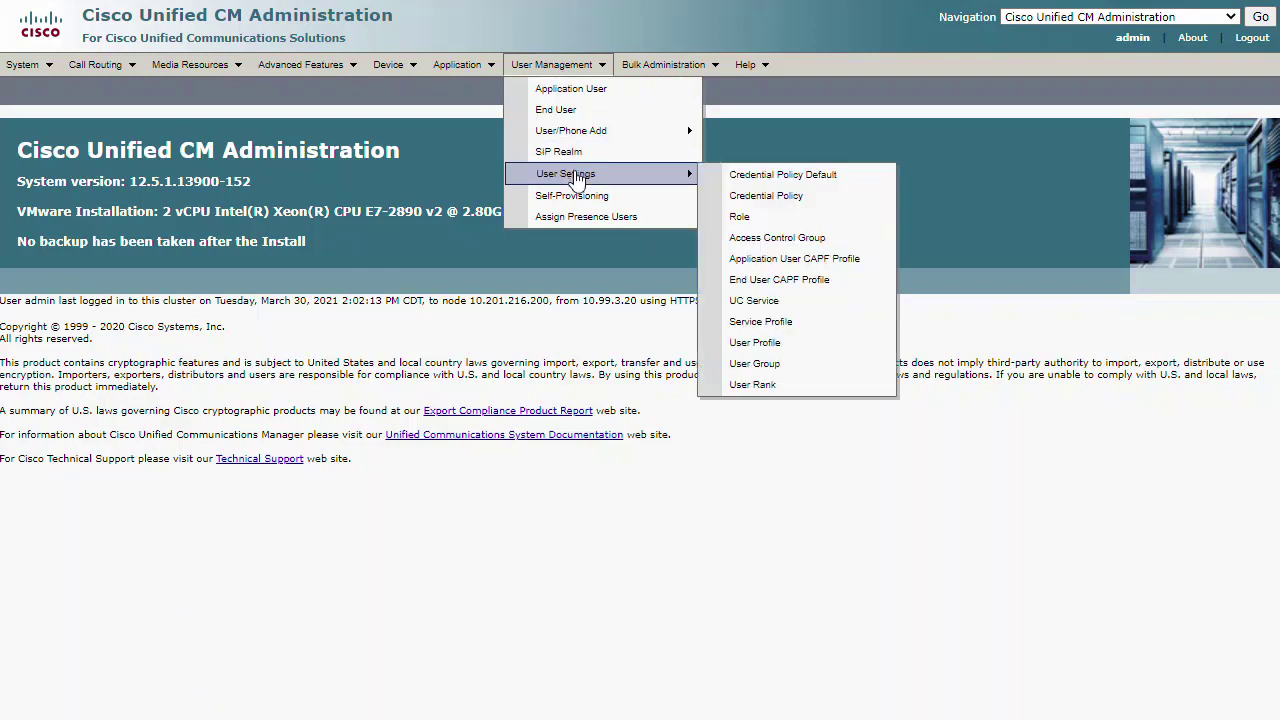
{"action": "left_click", "coordinate": [858, 302]}
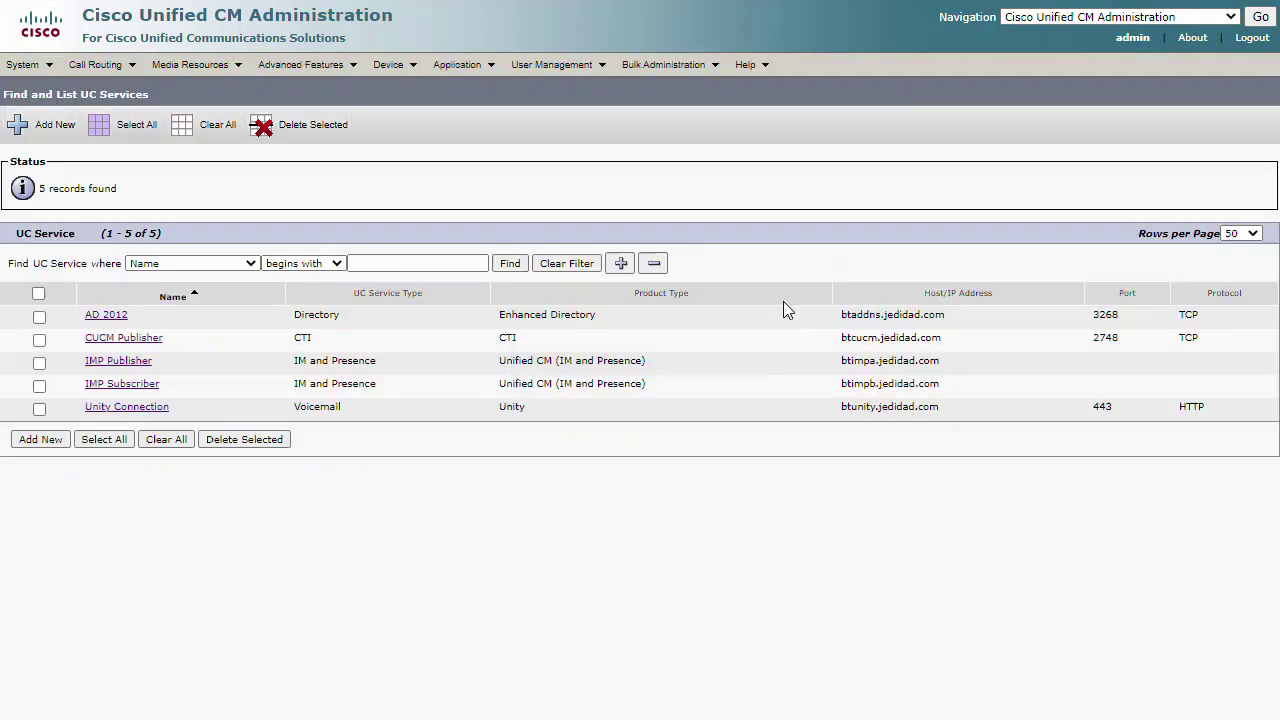
{"action": "left_click", "coordinate": [40, 441]}
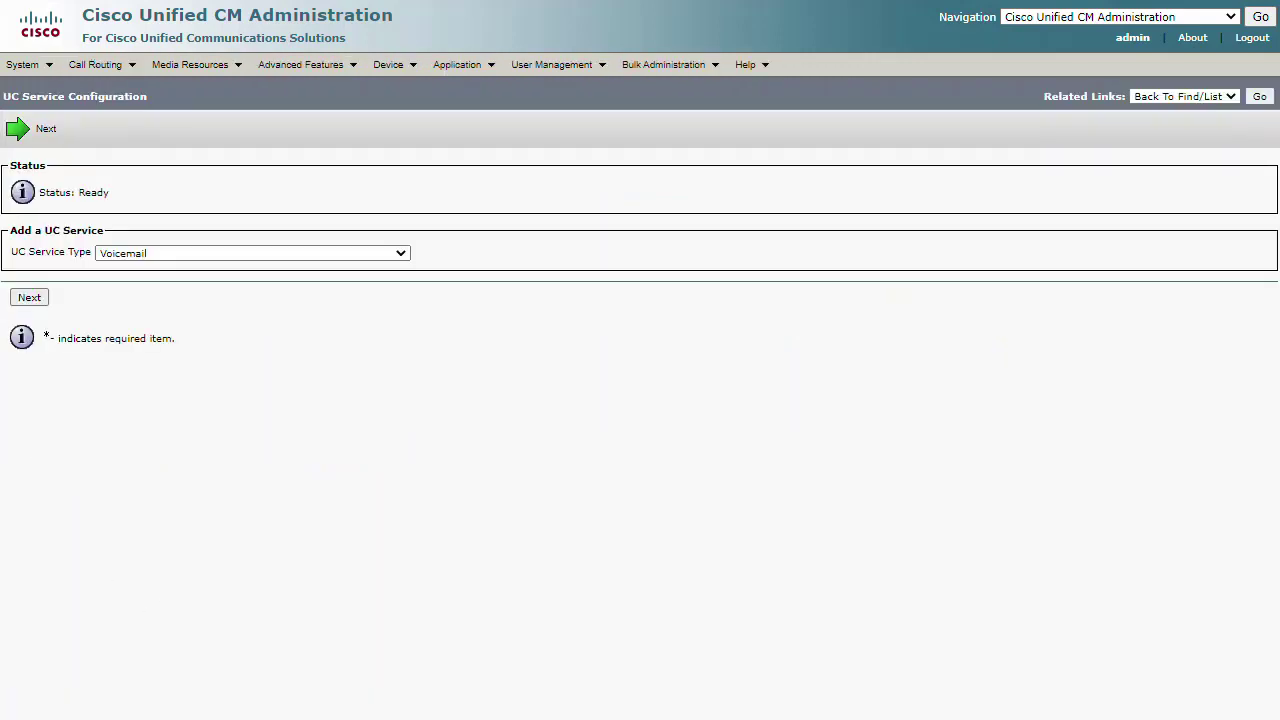
{"action": "left_click", "coordinate": [194, 253]}
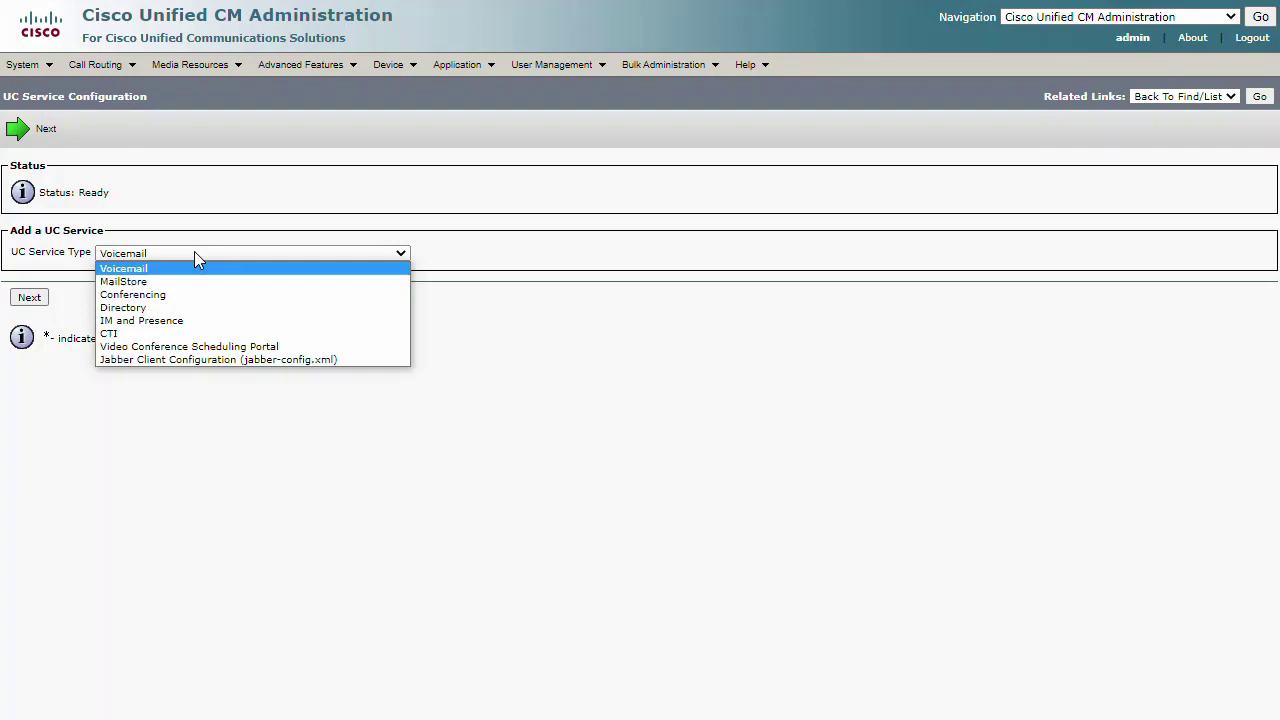
{"action": "left_click", "coordinate": [199, 359]}
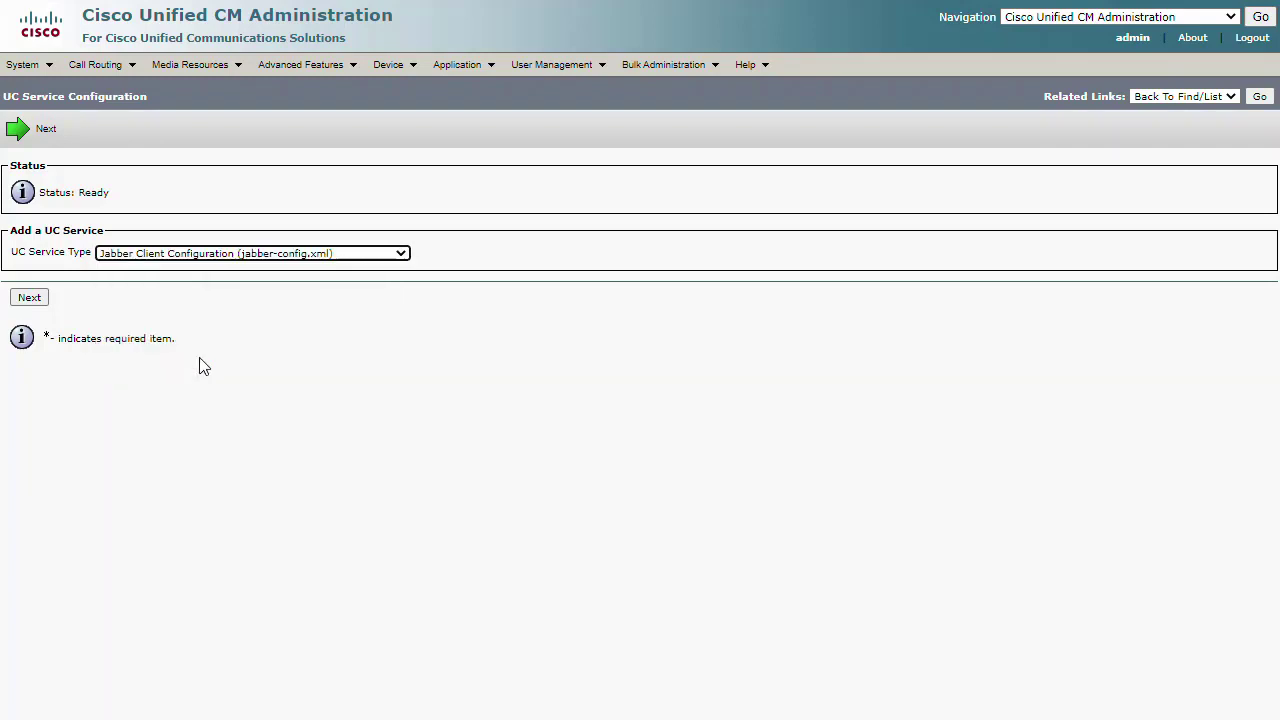
{"action": "left_click", "coordinate": [28, 299]}
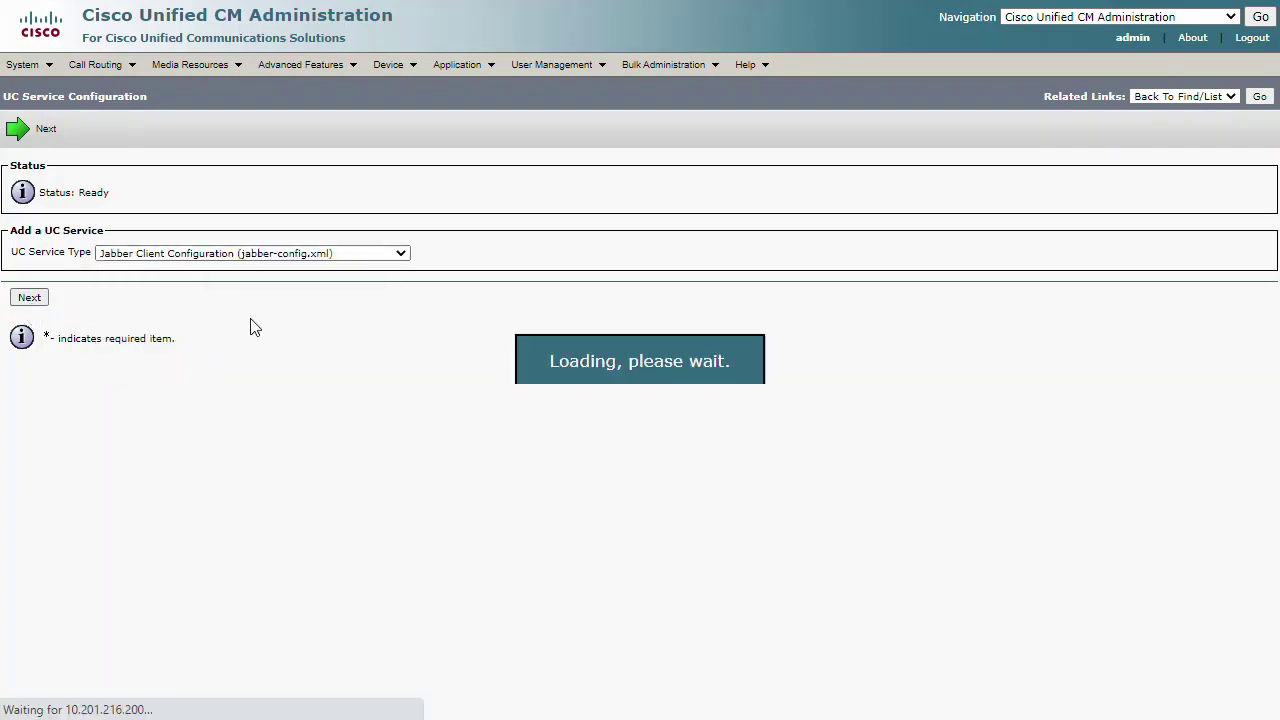
Name the new UC service "Jabber Default Config", leaving its description empty
{"action": "left_click", "coordinate": [200, 286]}
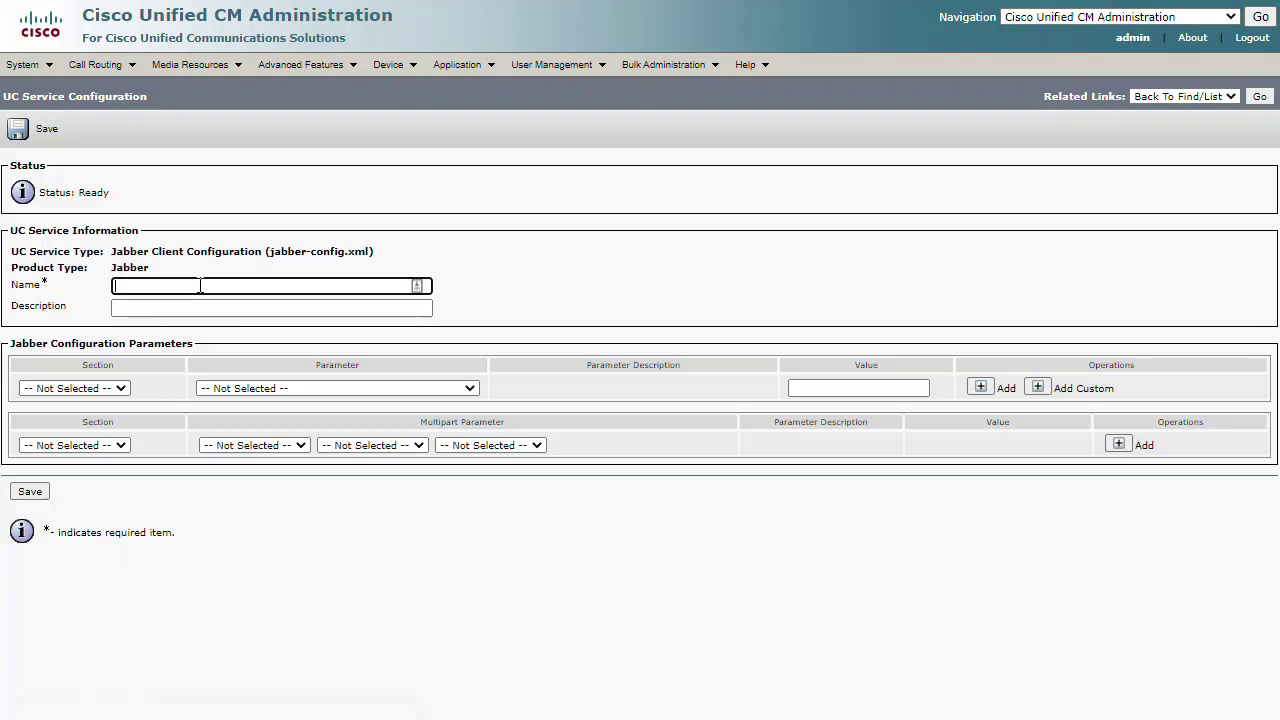
{"action": "type", "text": "Jabber Default"}
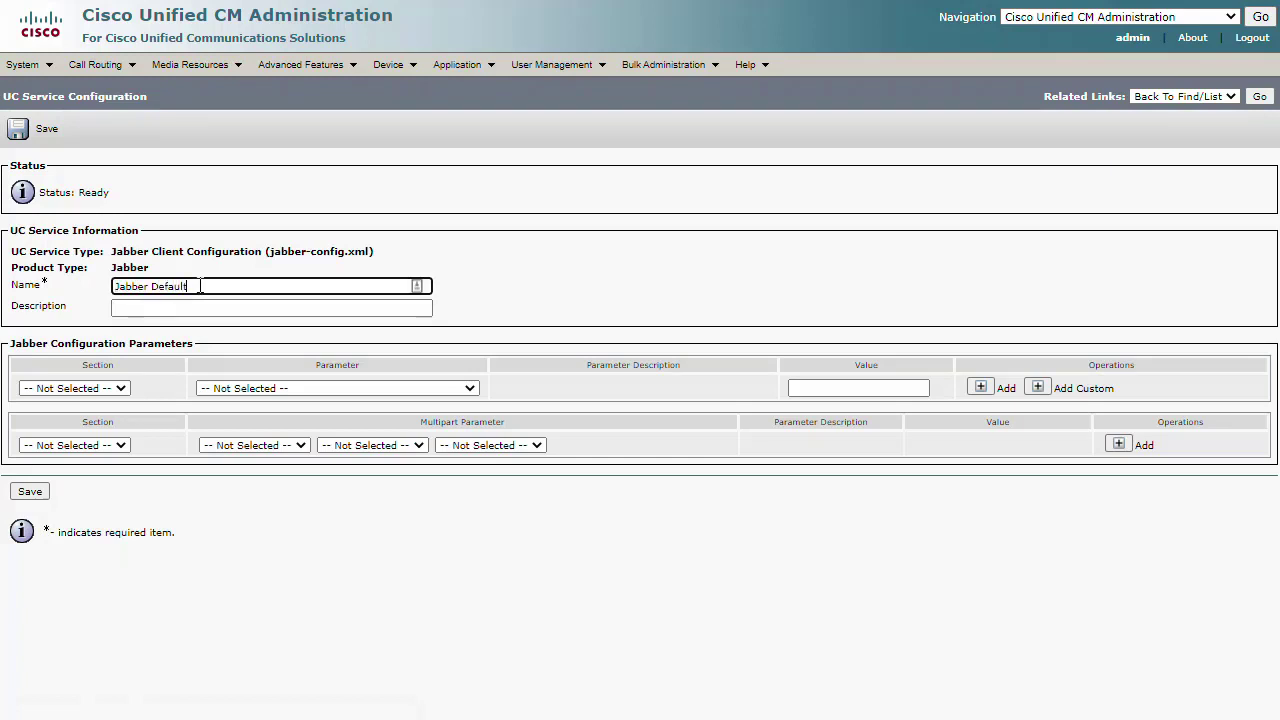
{"action": "type", "text": " Config"}
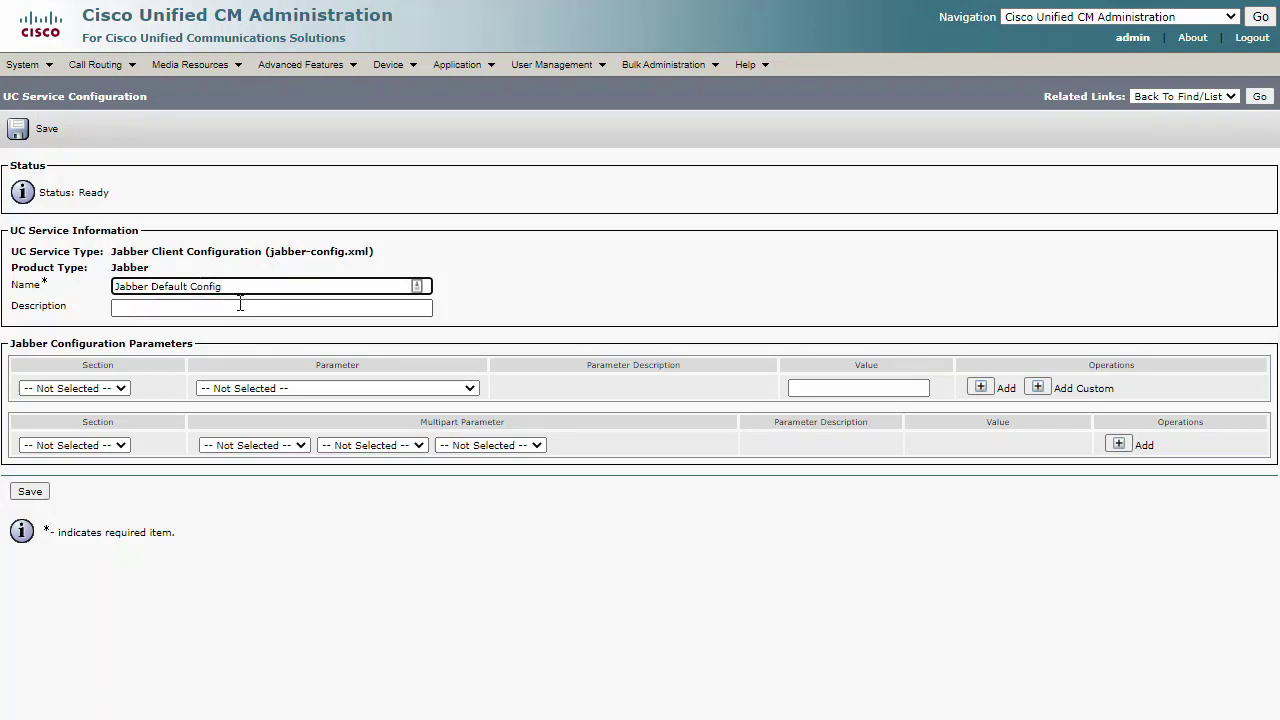
{"action": "left_click", "coordinate": [240, 305]}
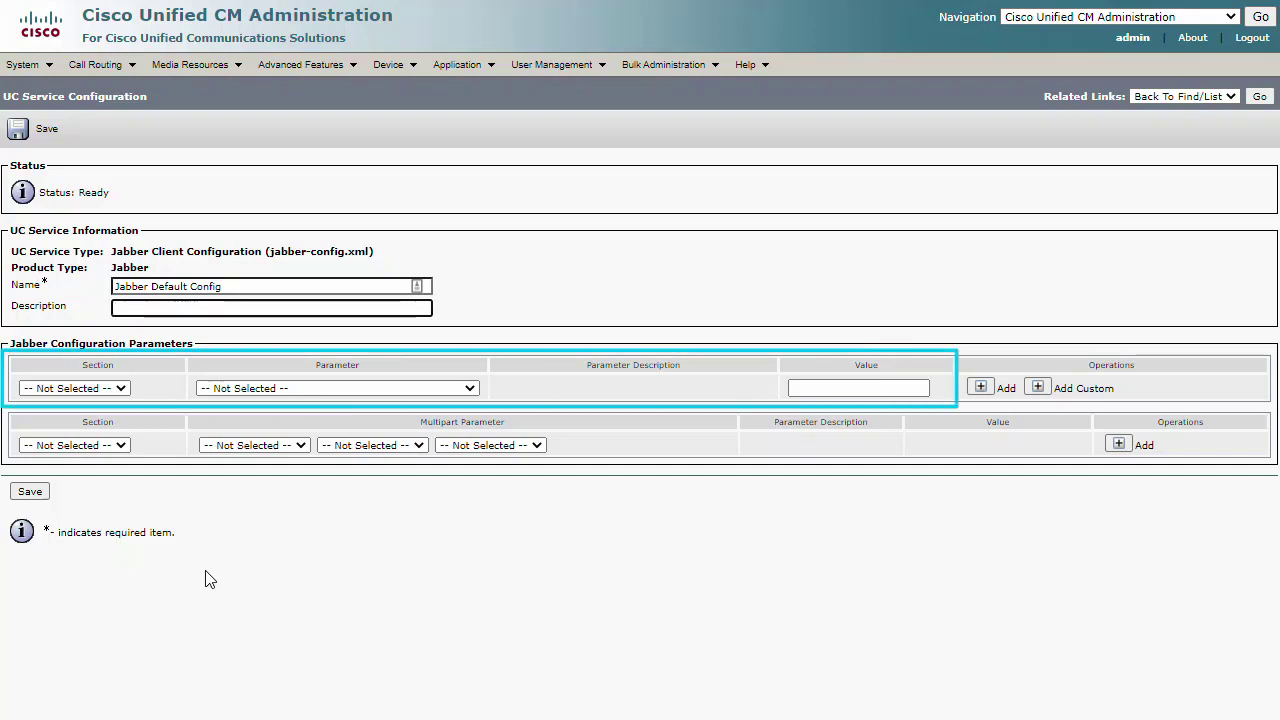
Set the Client section parameter Persistent_Chat_Enabled to true and add another parameter row below it
{"action": "left_click", "coordinate": [99, 389]}
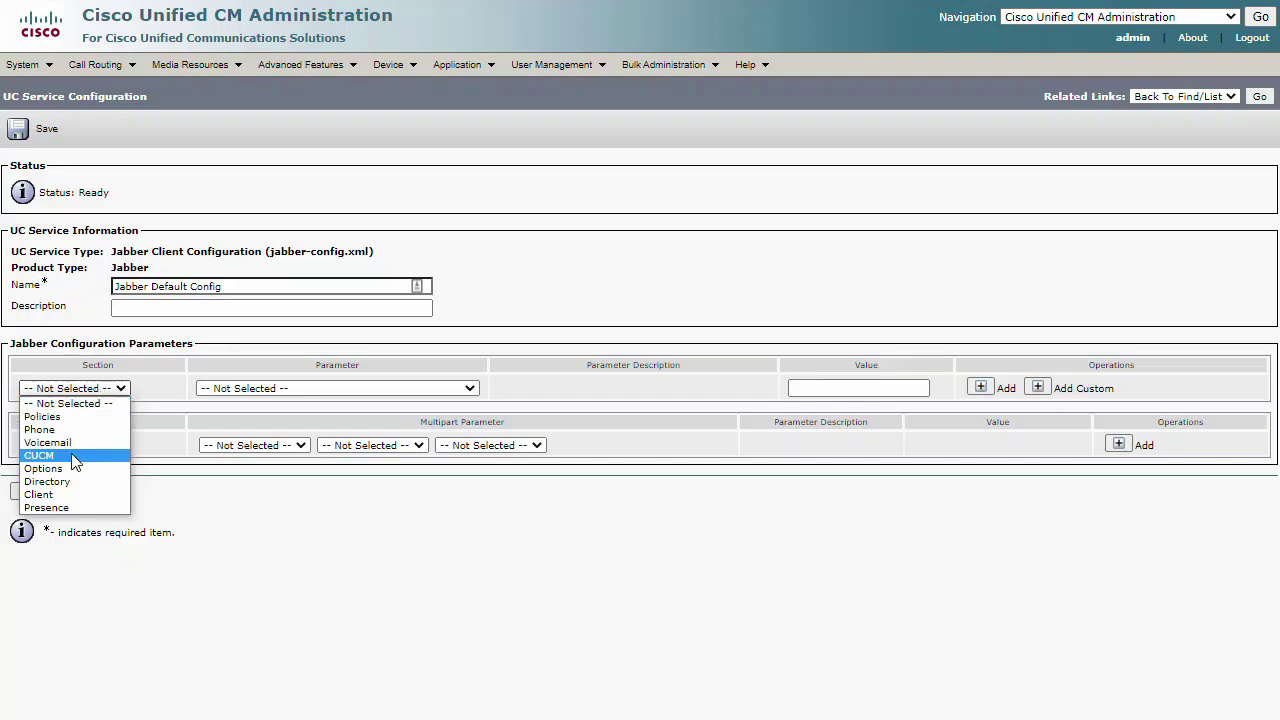
{"action": "left_click", "coordinate": [74, 496]}
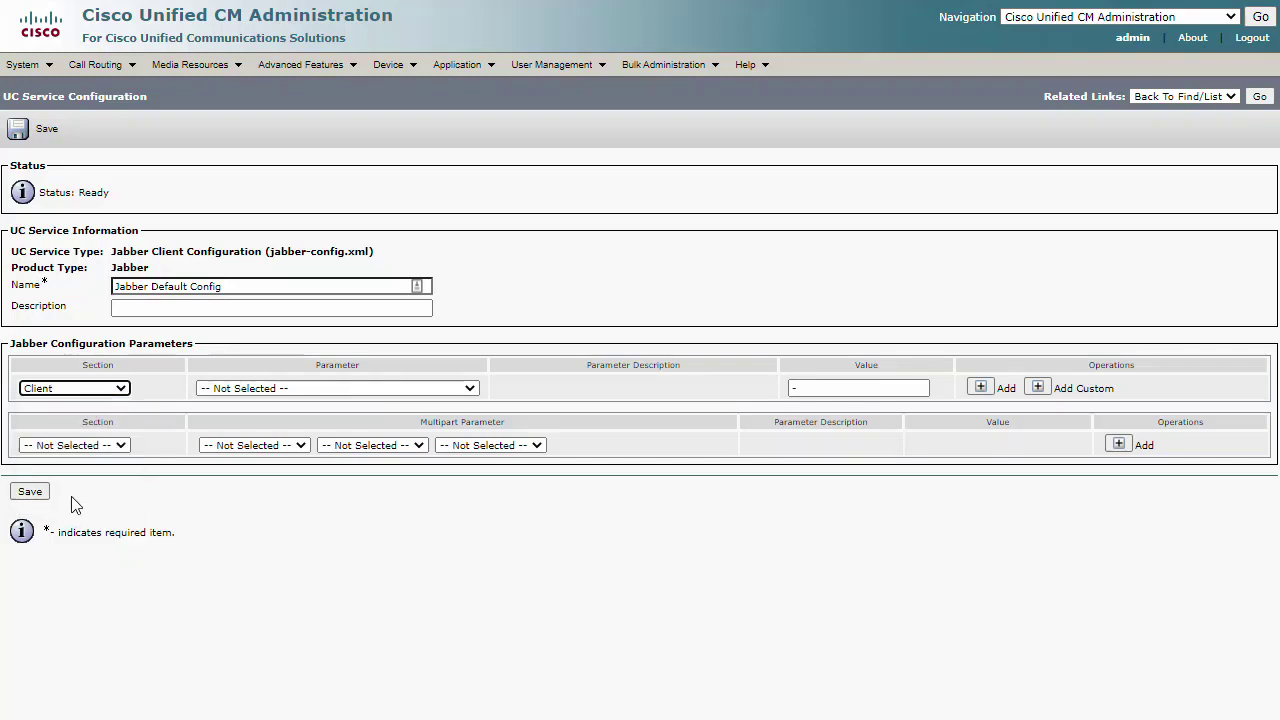
{"action": "left_click", "coordinate": [284, 390]}
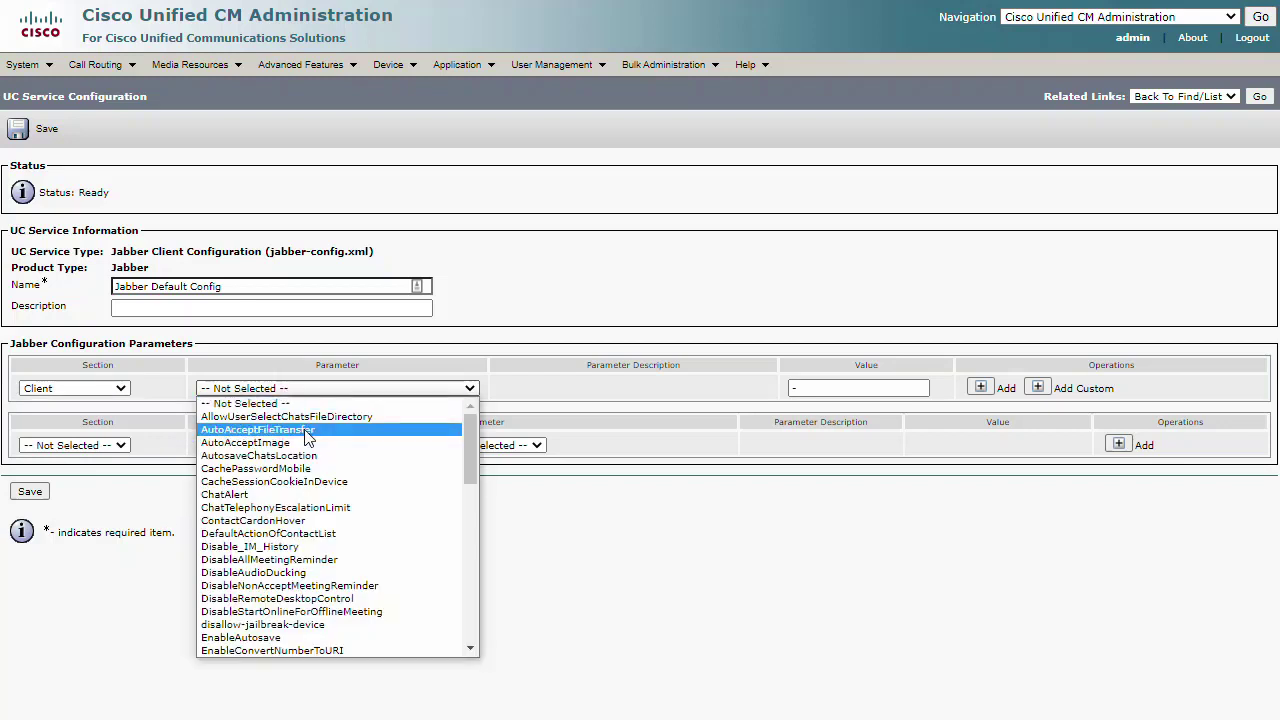
{"action": "scroll", "coordinate": [463, 640], "scroll_direction": "down", "scroll_amount": 6}
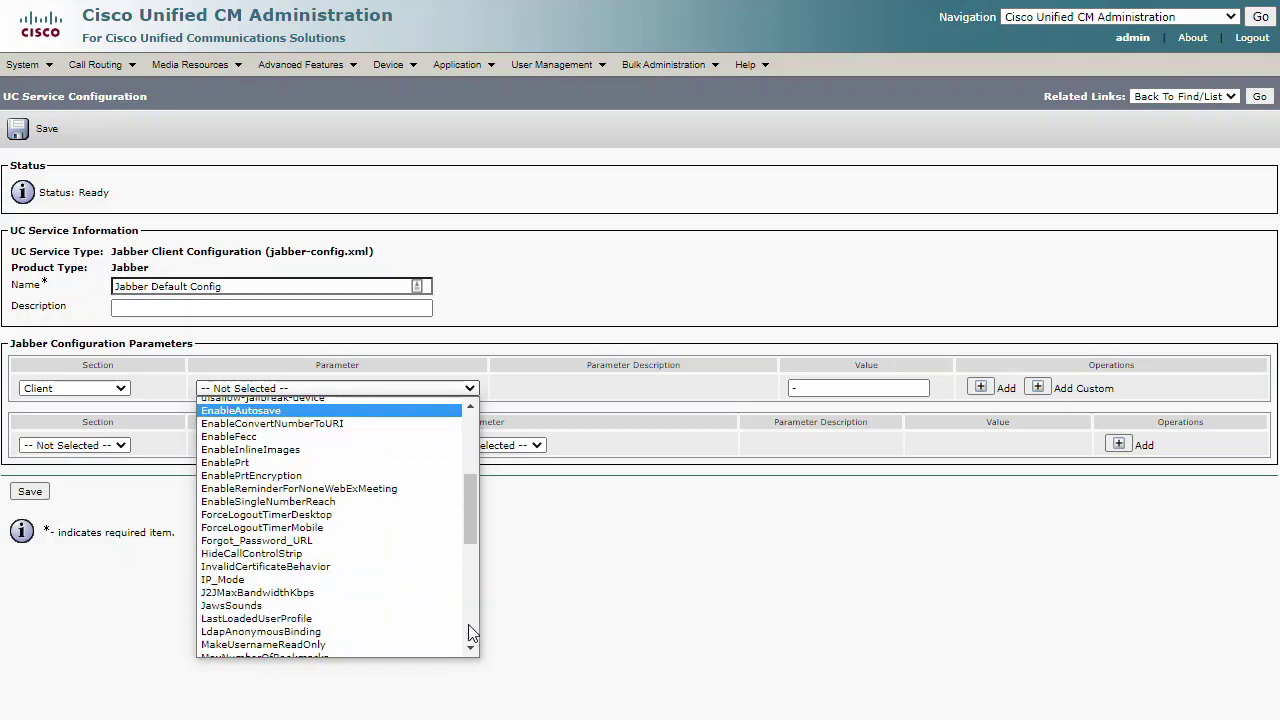
{"action": "scroll", "coordinate": [472, 622], "scroll_direction": "down", "scroll_amount": 6}
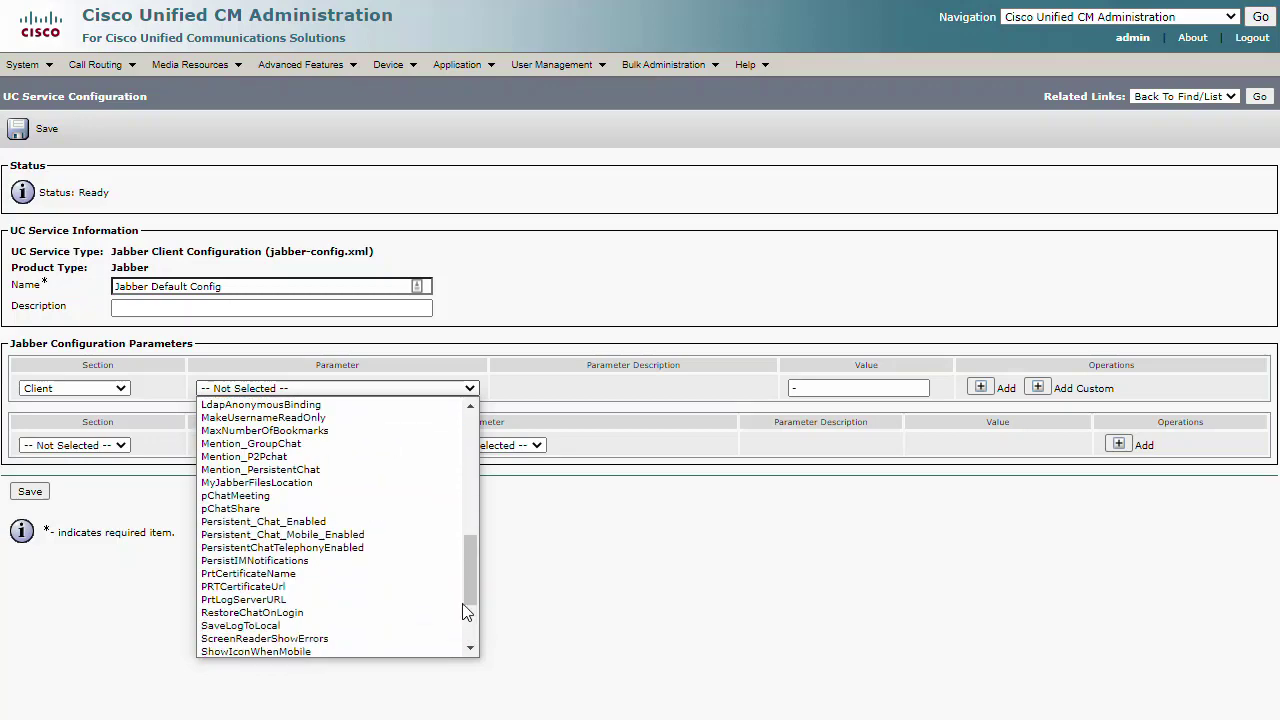
{"action": "left_click", "coordinate": [380, 522]}
{"action": "double_click", "coordinate": [848, 390]}
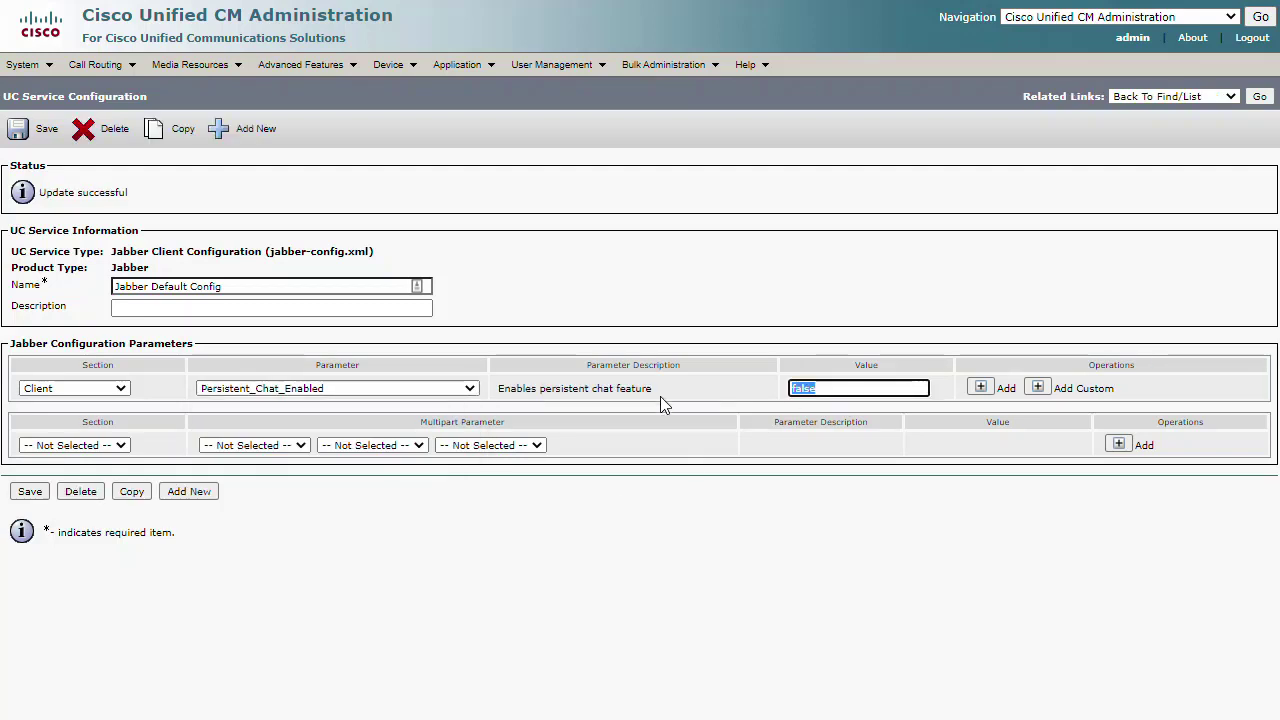
{"action": "type", "text": "true"}
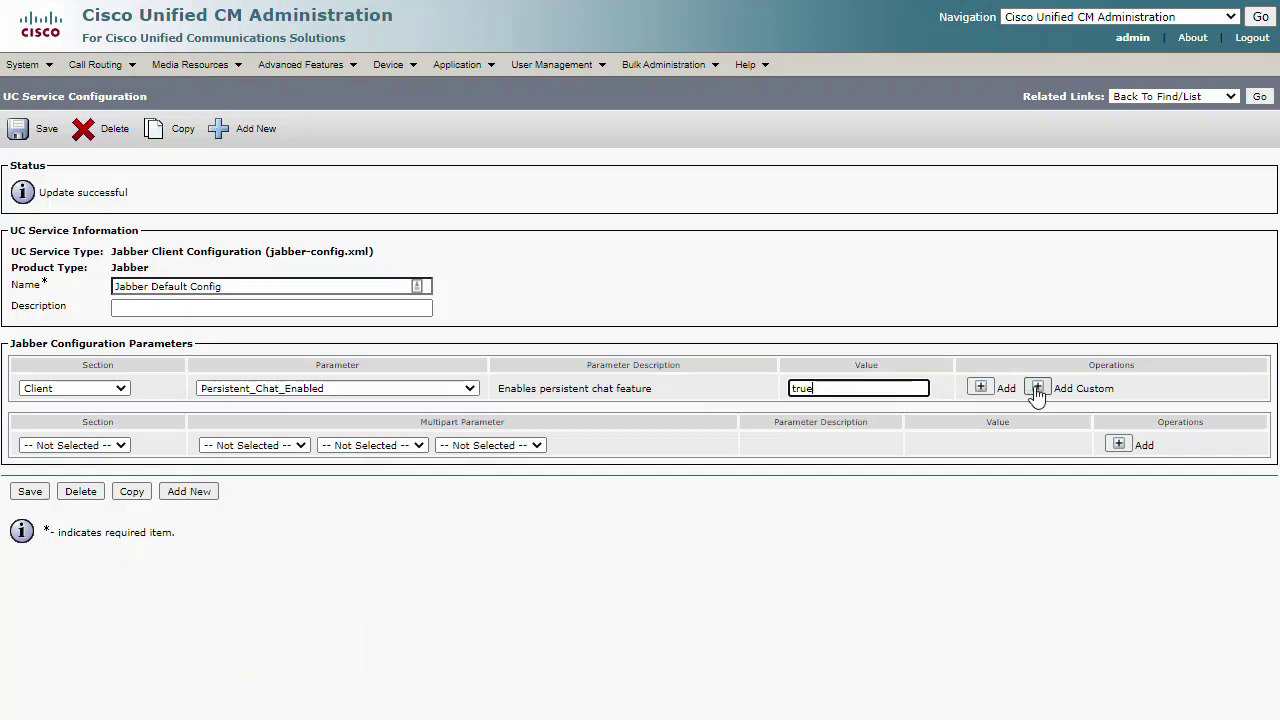
{"action": "left_click", "coordinate": [993, 392]}
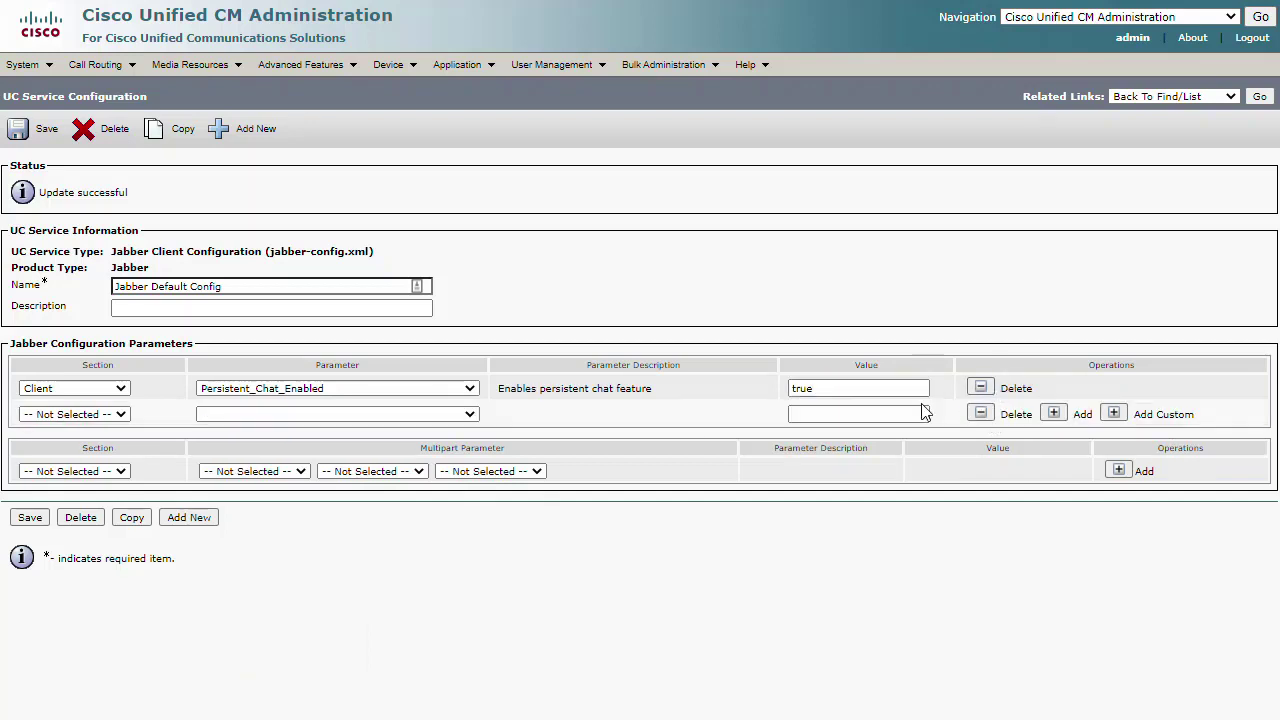
Set the Directory section parameter PhotoUriSubstitutionEnabled to true in the second parameter row
{"action": "left_click", "coordinate": [100, 414]}
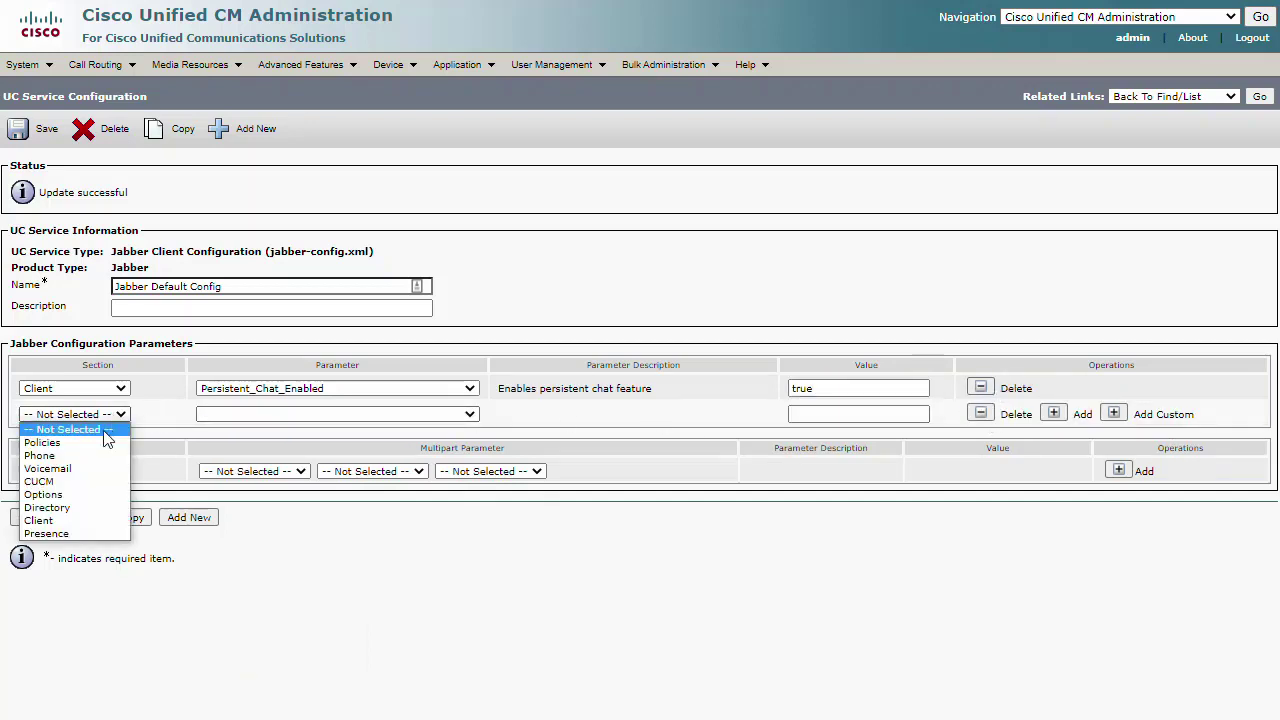
{"action": "left_click", "coordinate": [50, 505]}
{"action": "left_click", "coordinate": [335, 414]}
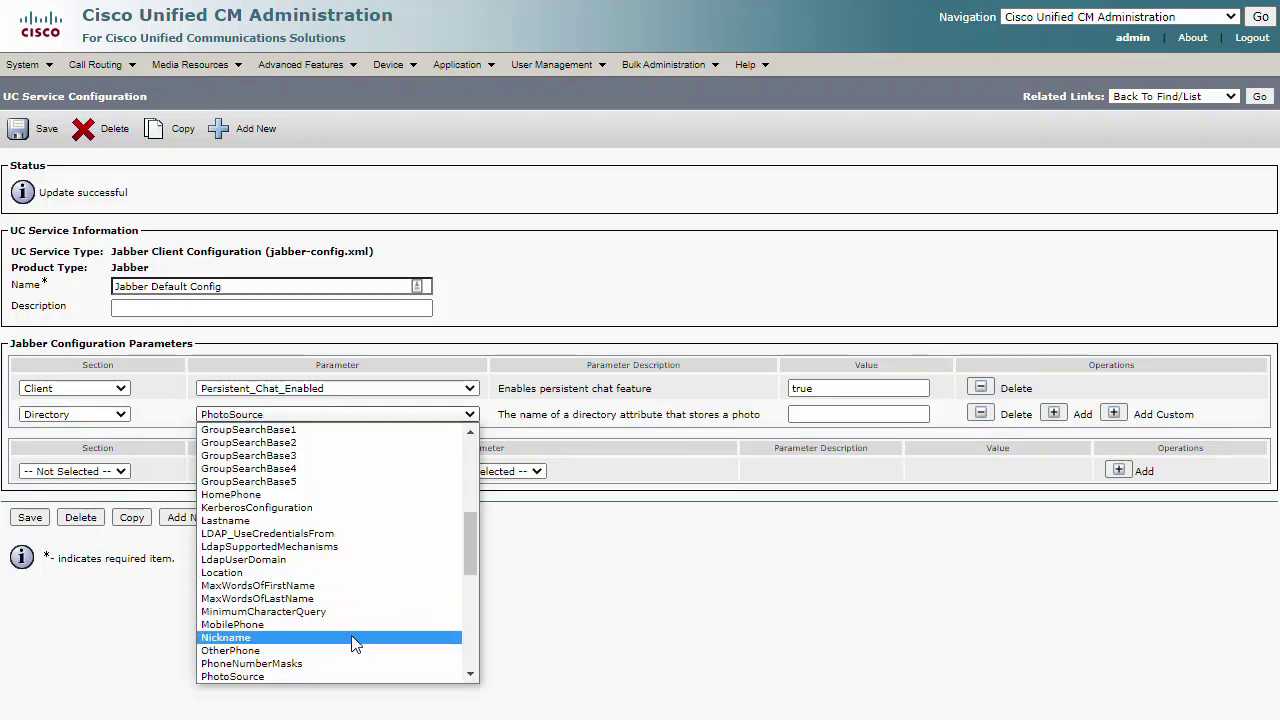
{"action": "scroll", "coordinate": [344, 630], "scroll_direction": "down", "scroll_amount": 5}
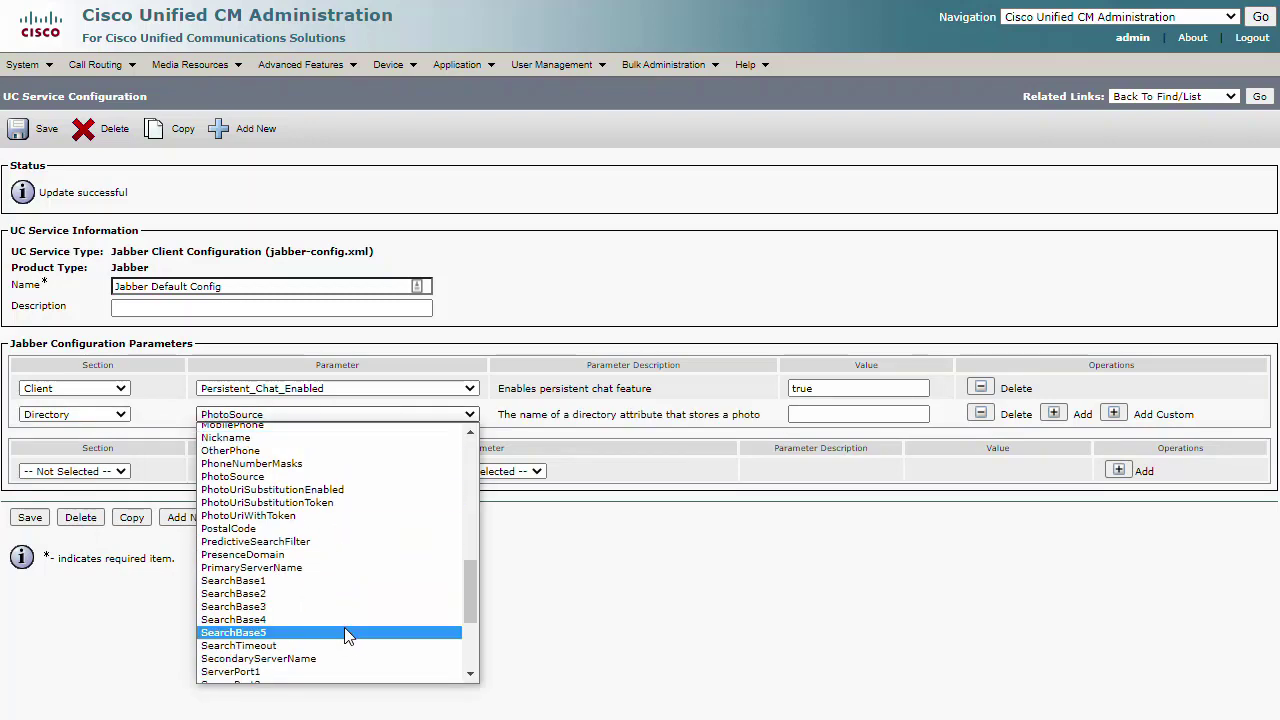
{"action": "left_click", "coordinate": [321, 490]}
{"action": "double_click", "coordinate": [834, 414]}
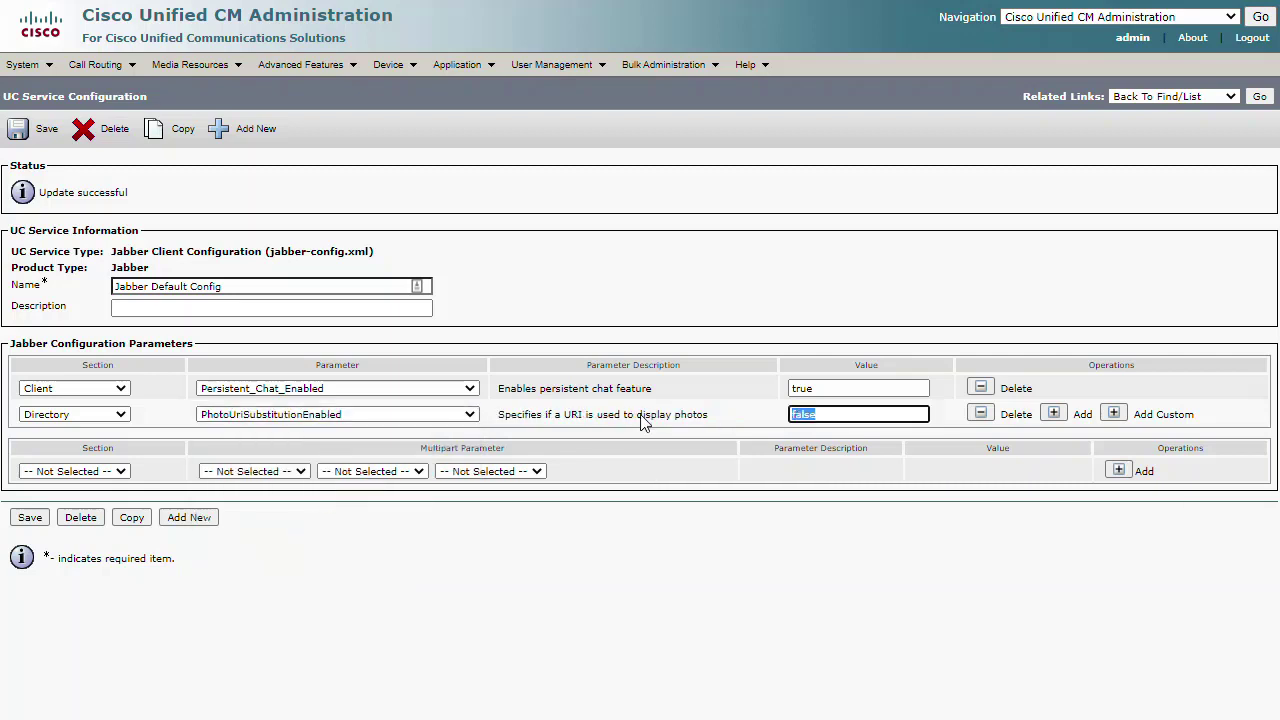
{"action": "type", "text": "true"}
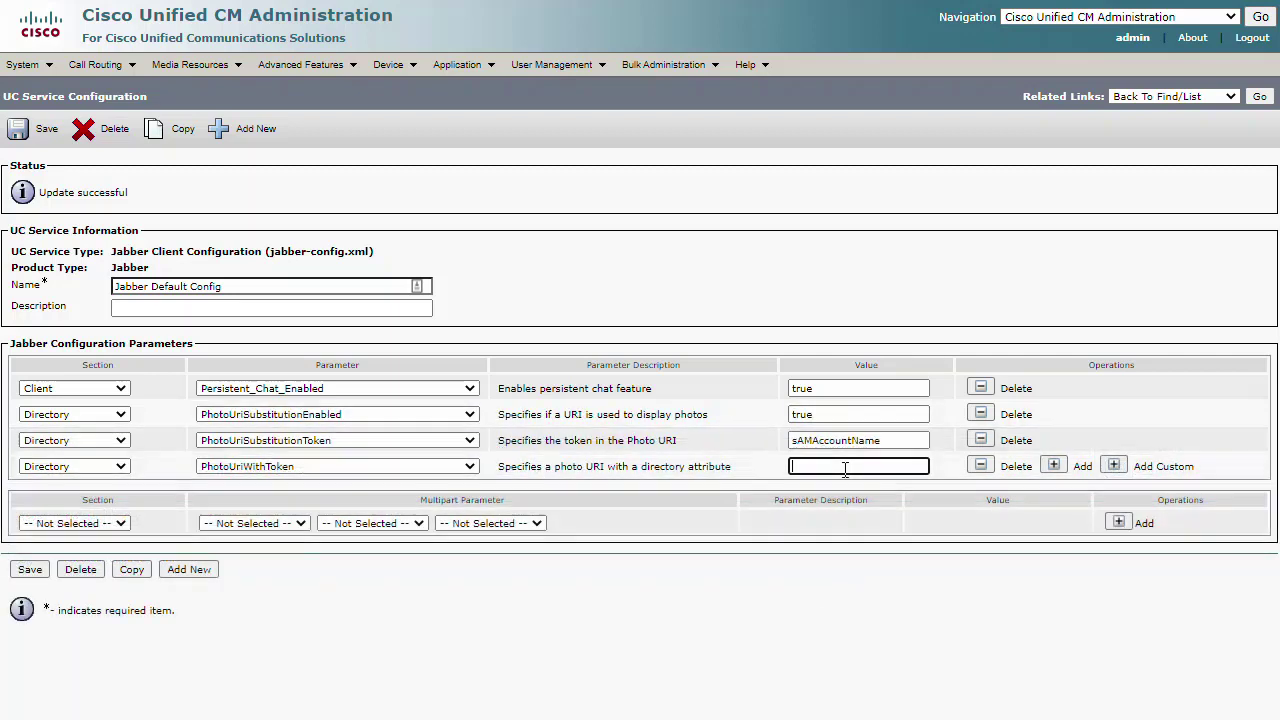
{"action": "right_click", "coordinate": [845, 469]}
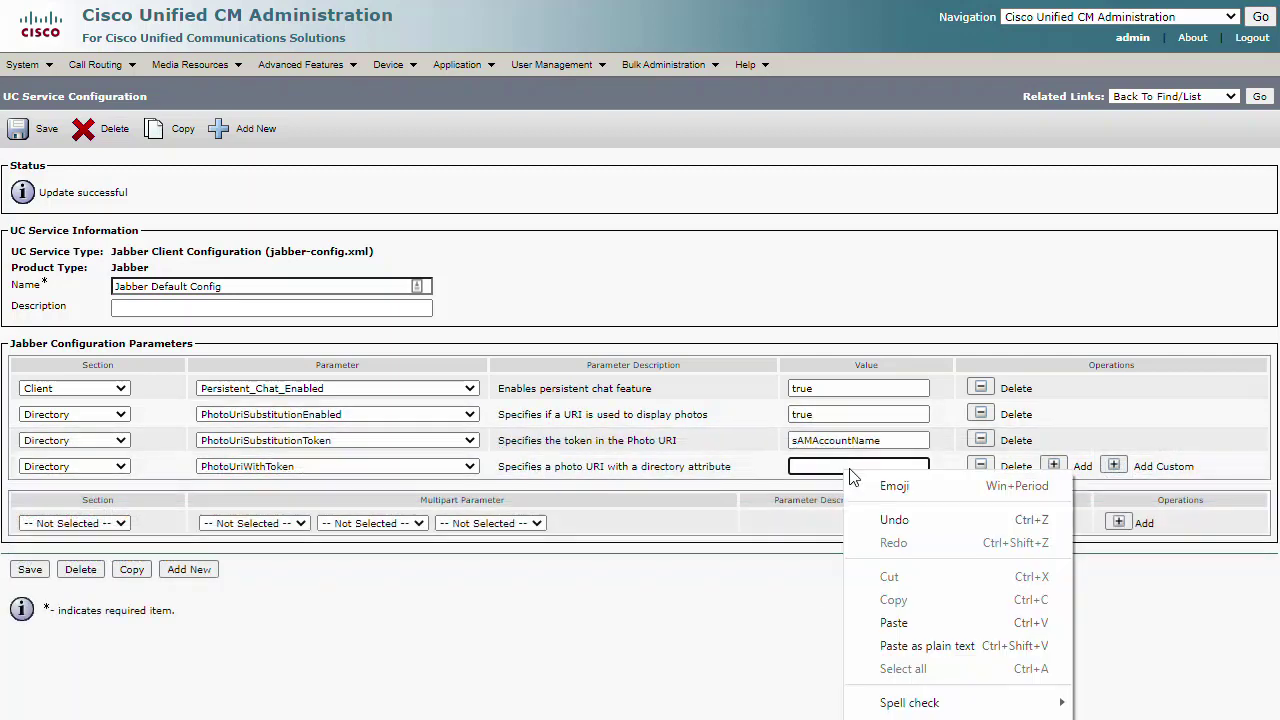
{"action": "left_click", "coordinate": [895, 615]}
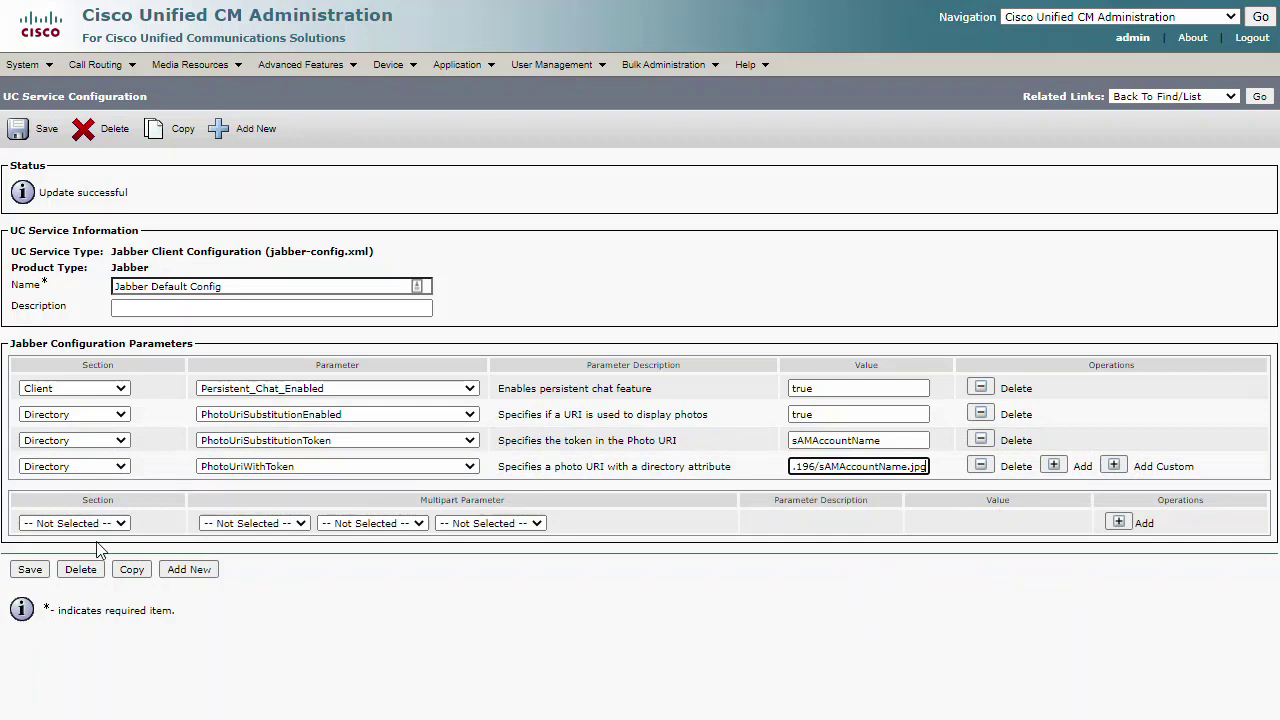
{"action": "left_click", "coordinate": [31, 569]}
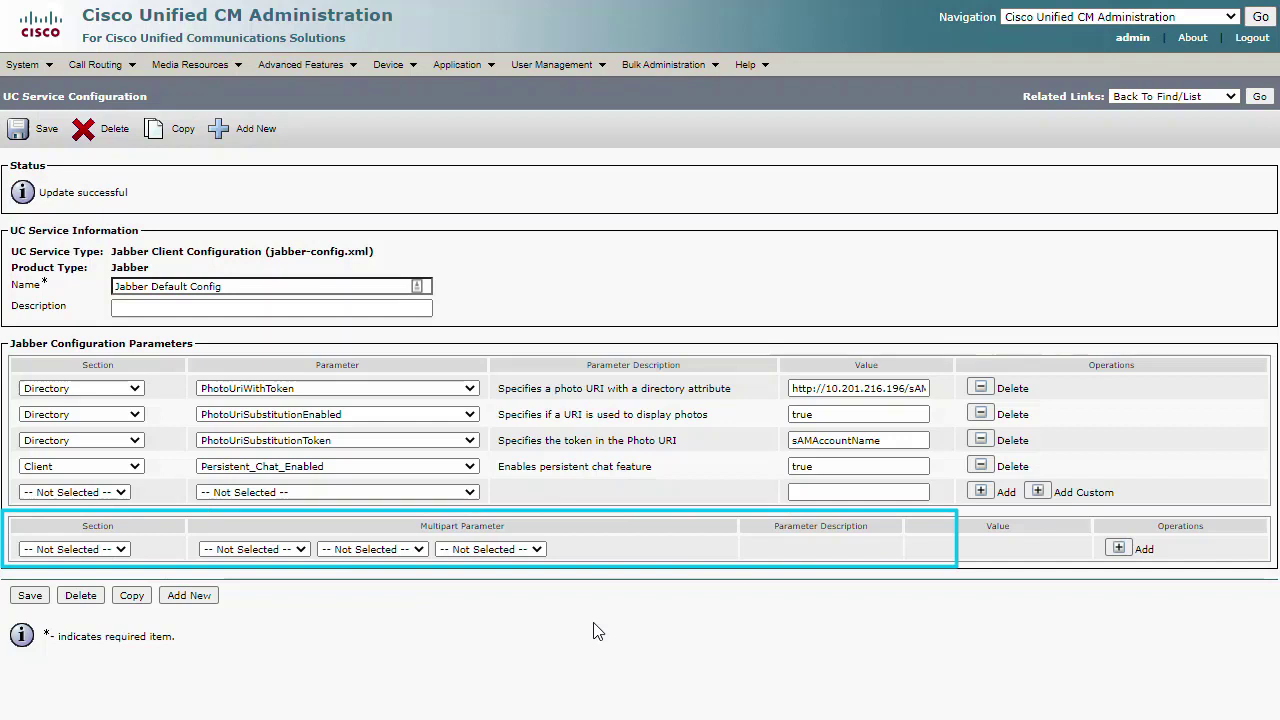
Set up a multipart parameter in the Client section as jabber-plugin-config, browser-plugin-v2, page
{"action": "left_click", "coordinate": [120, 549]}
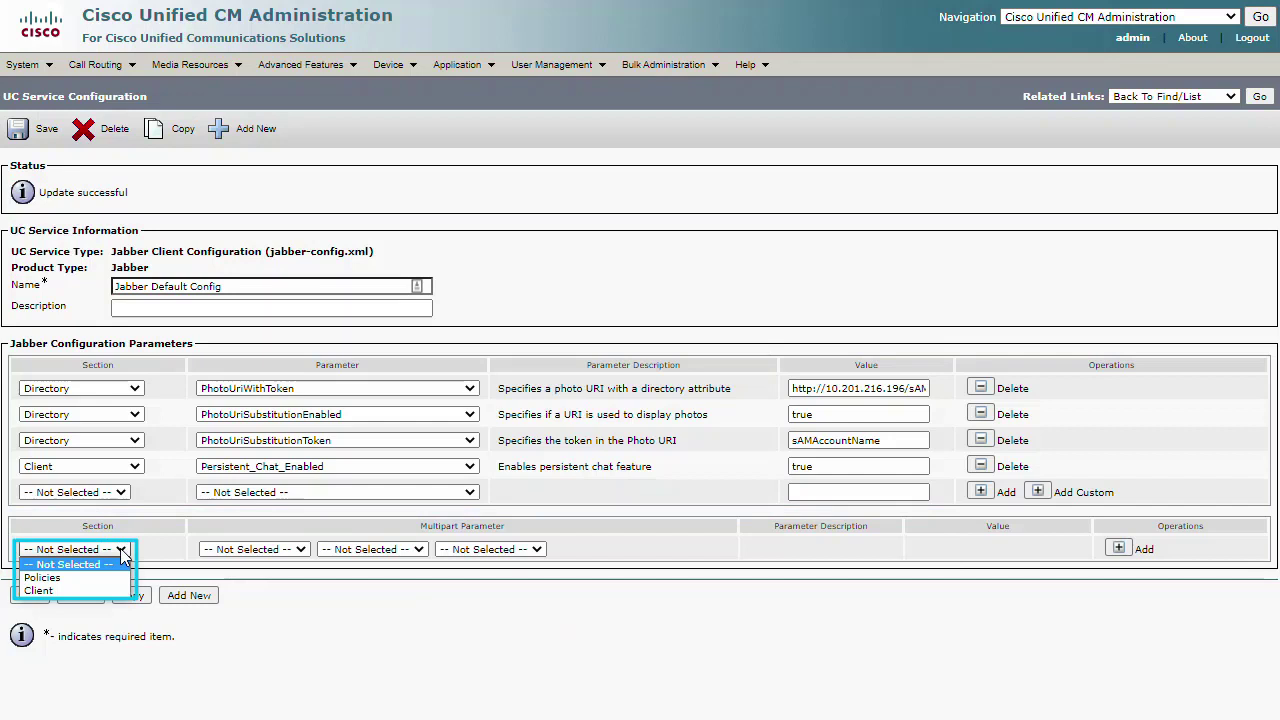
{"action": "left_click", "coordinate": [38, 590]}
{"action": "left_click", "coordinate": [280, 549]}
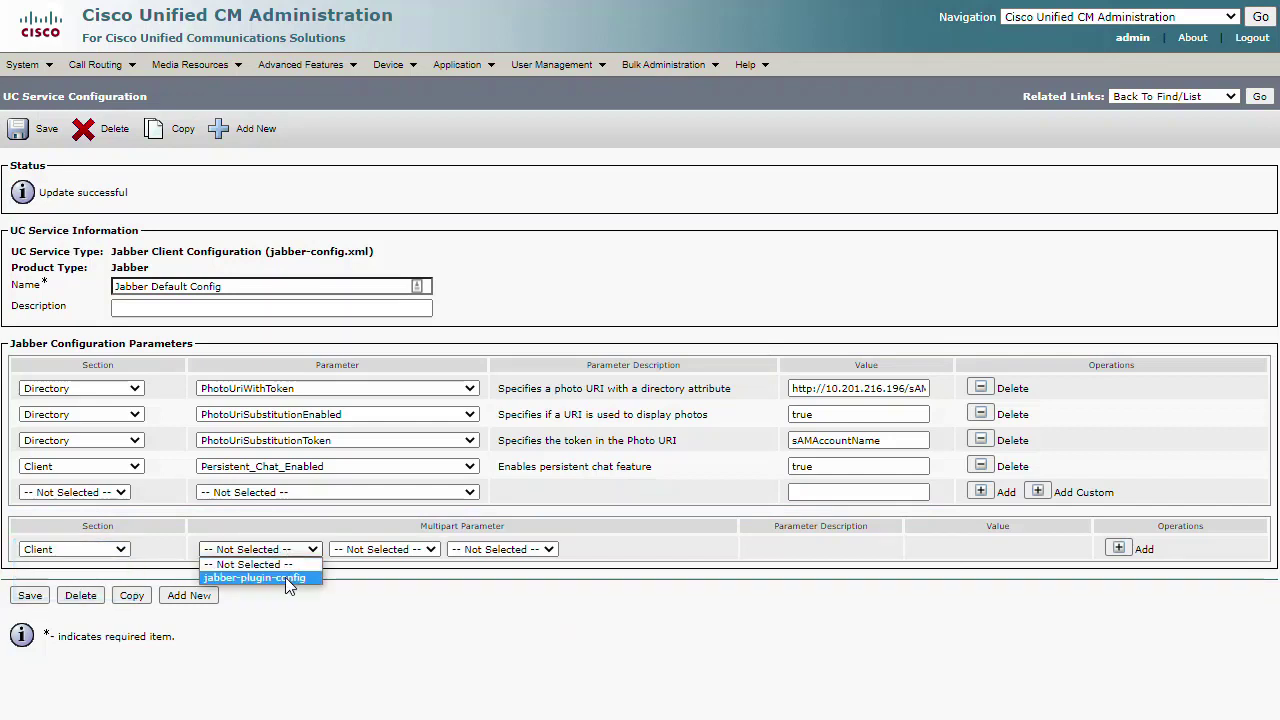
{"action": "left_click", "coordinate": [260, 586]}
{"action": "left_click", "coordinate": [433, 549]}
{"action": "left_click", "coordinate": [434, 580]}
{"action": "left_click", "coordinate": [505, 549]}
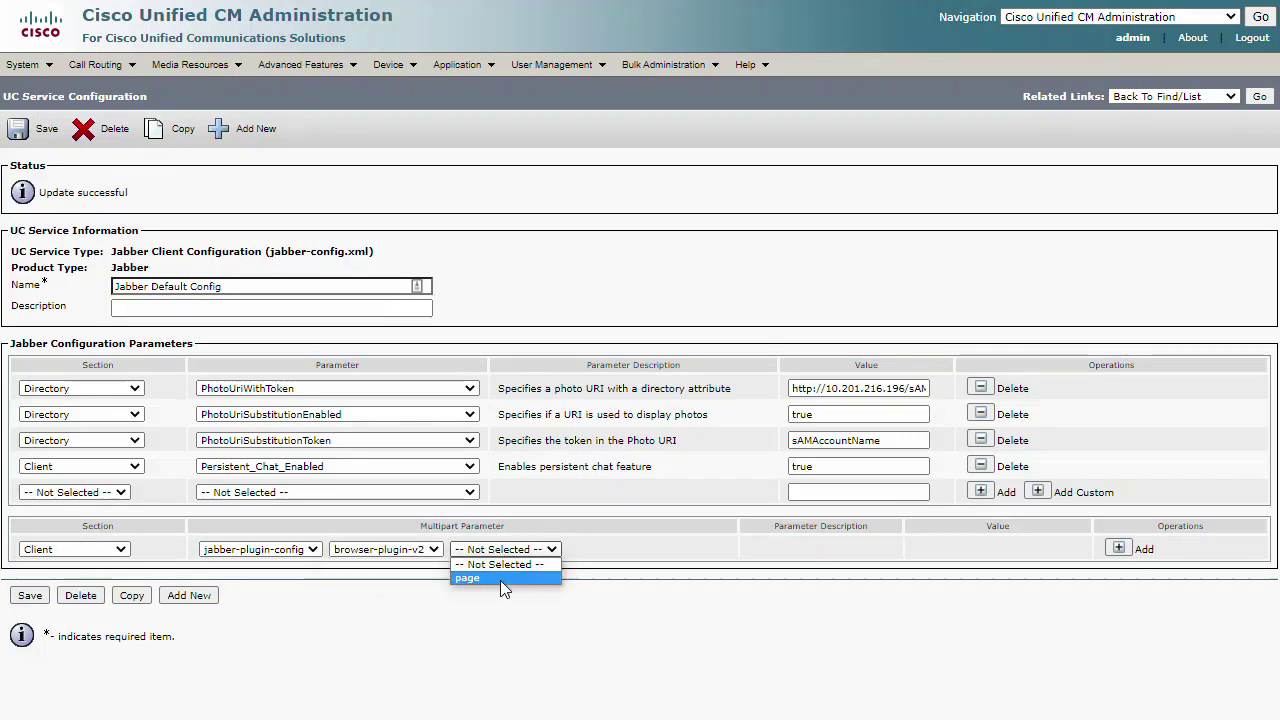
{"action": "left_click", "coordinate": [500, 580]}
{"action": "left_click", "coordinate": [996, 556]}
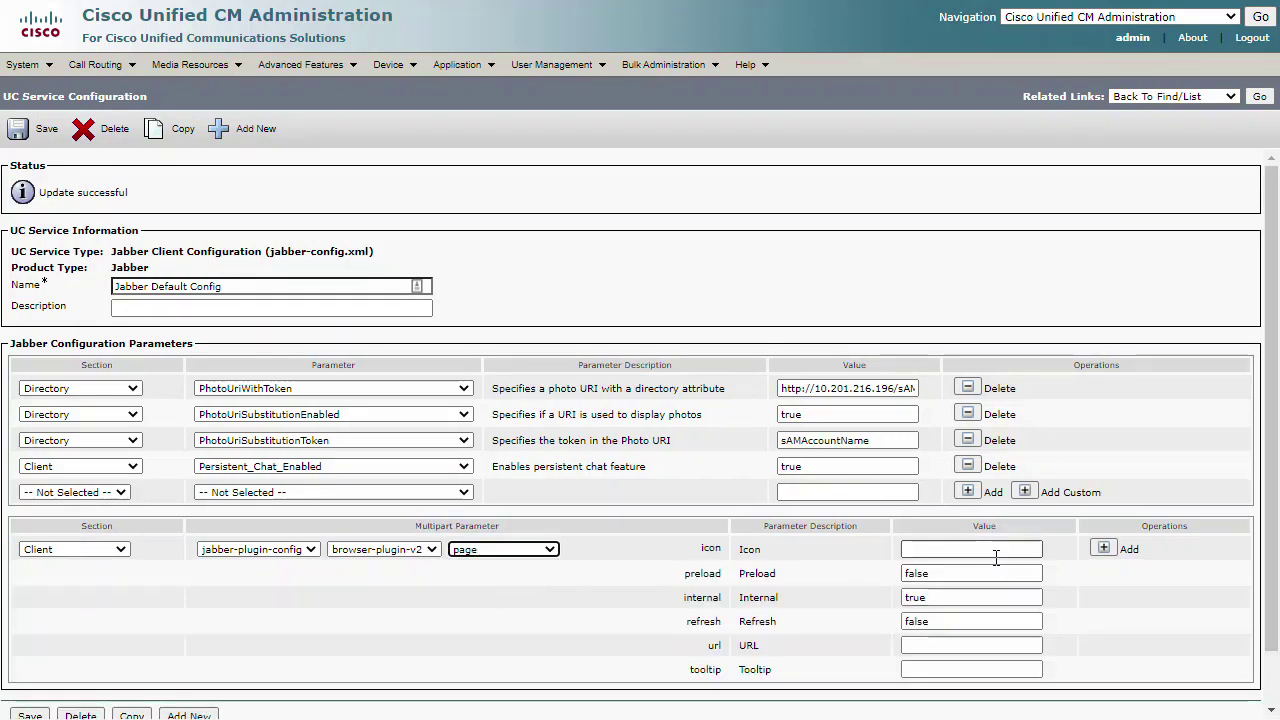
{"action": "left_click", "coordinate": [996, 558]}
{"action": "left_click", "coordinate": [963, 549]}
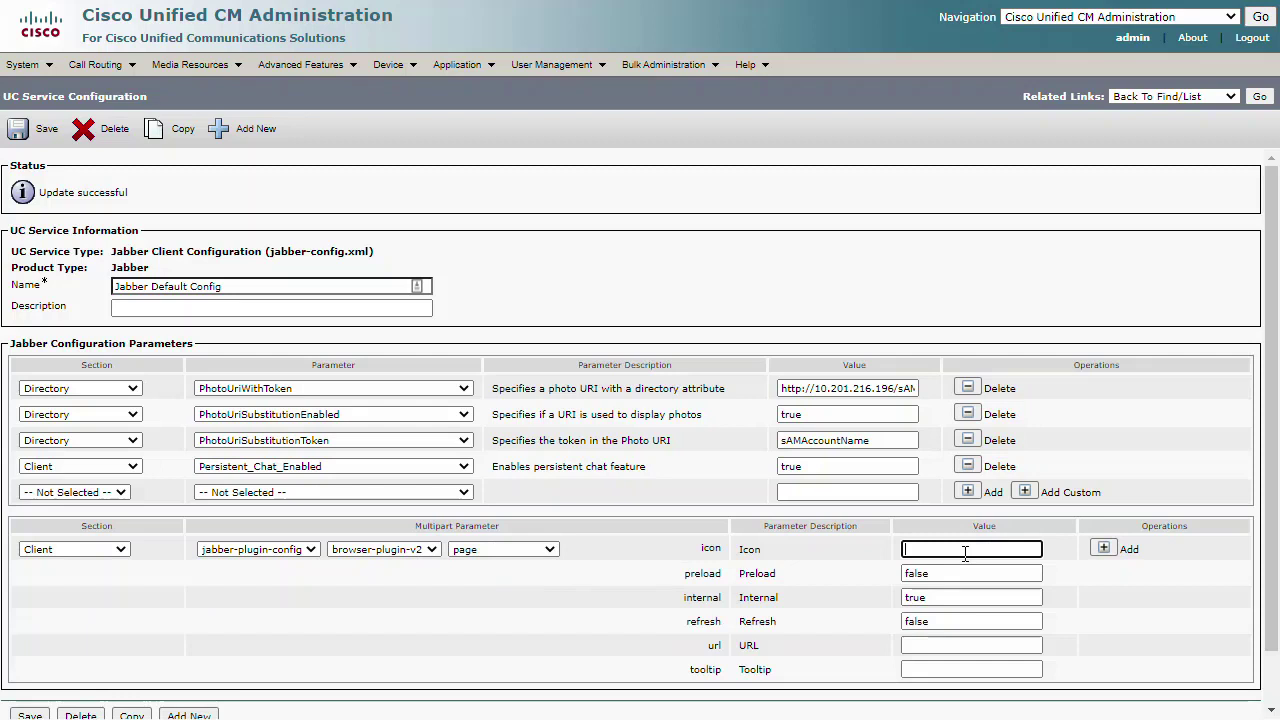
{"action": "key", "text": "ctrl+v"}
{"action": "left_click", "coordinate": [920, 627]}
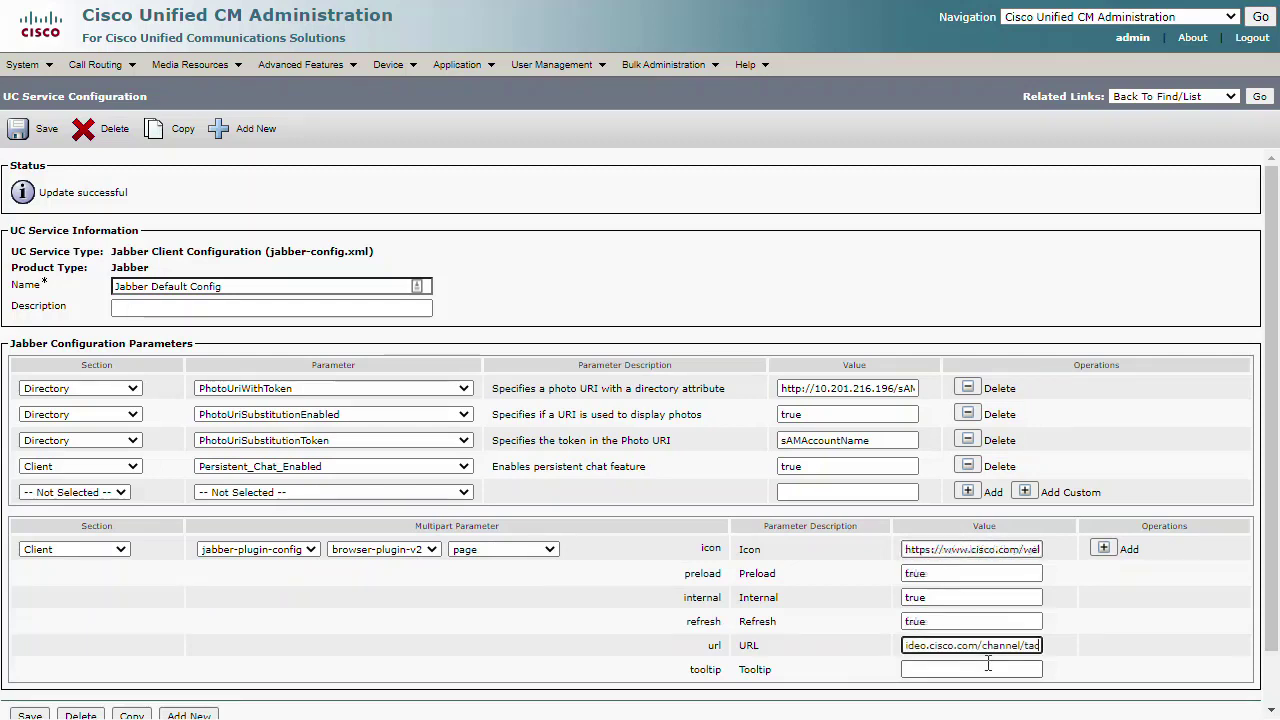
Set the page plugin's tooltip to Cisco and save the UC service
{"action": "left_click", "coordinate": [978, 668]}
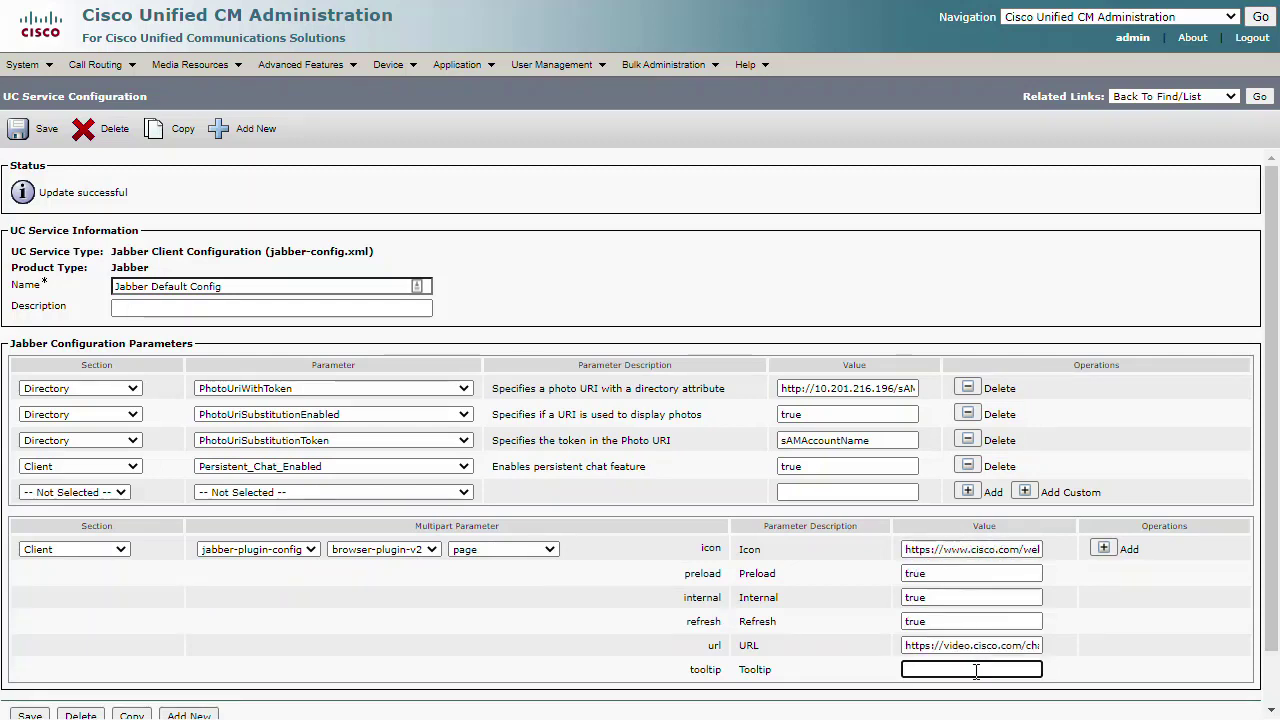
{"action": "type", "text": "Cisco"}
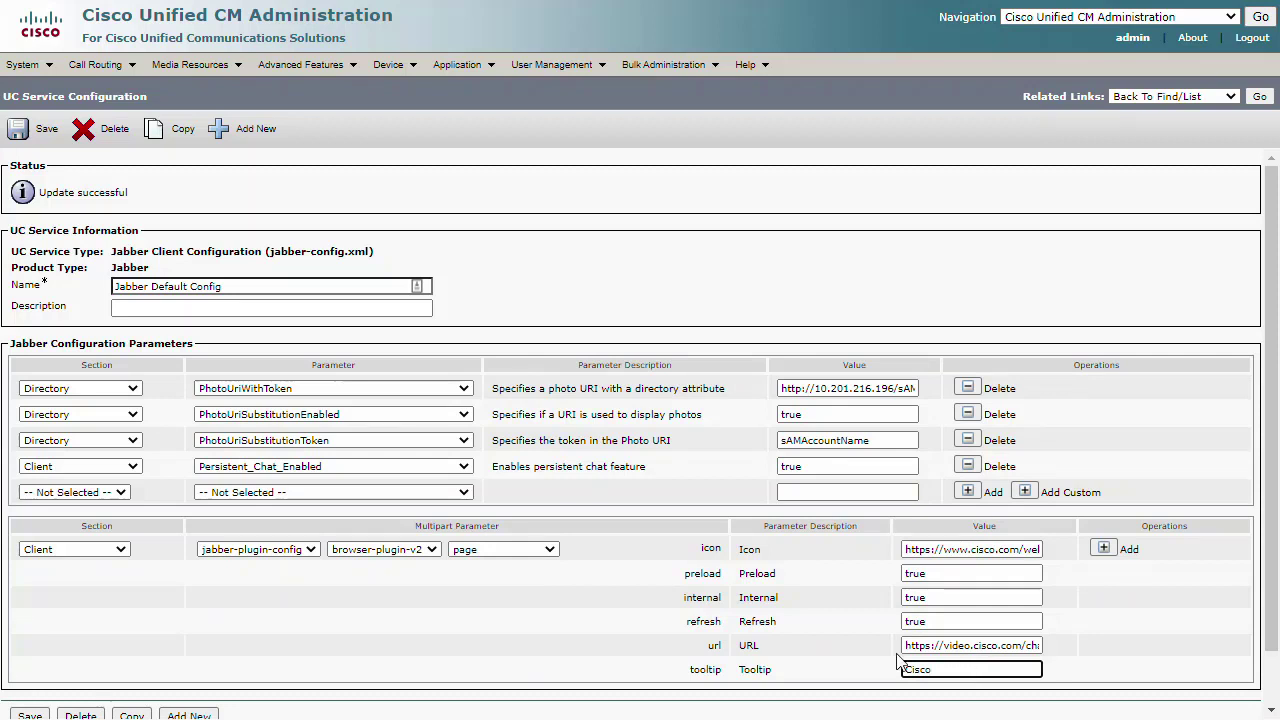
{"action": "scroll", "coordinate": [847, 586], "scroll_direction": "down", "scroll_amount": 2}
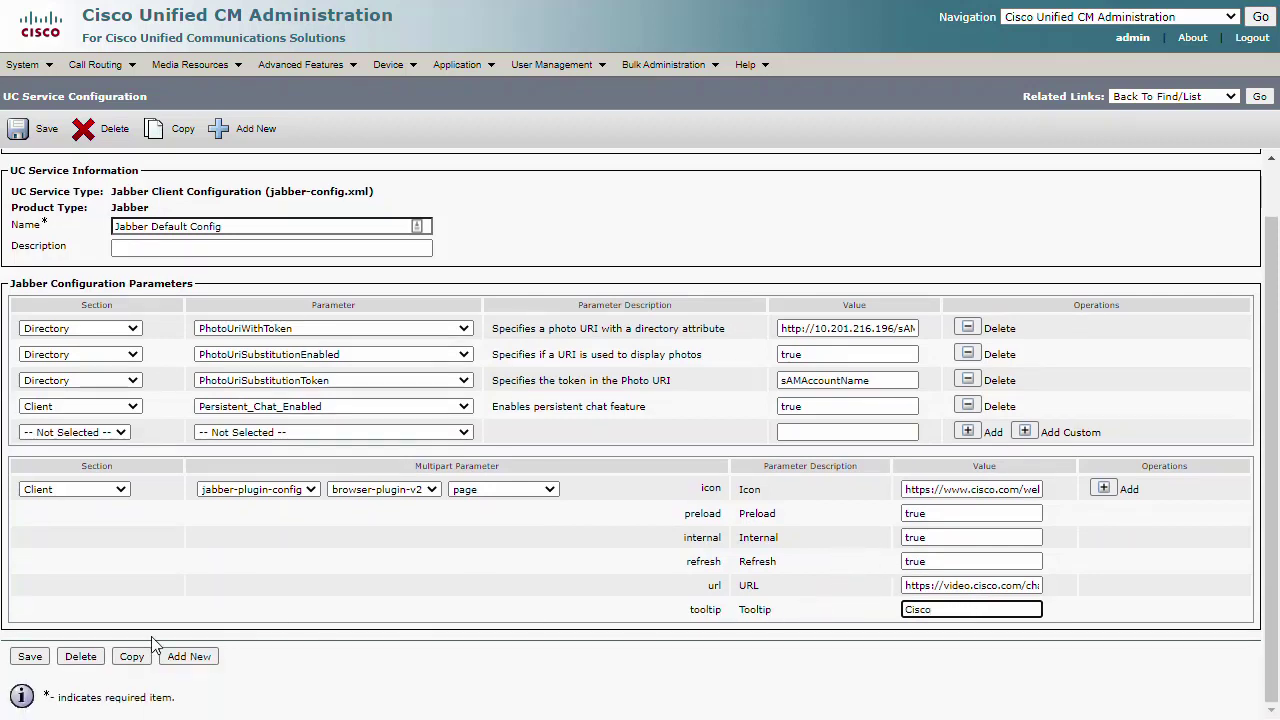
{"action": "left_click", "coordinate": [32, 660]}
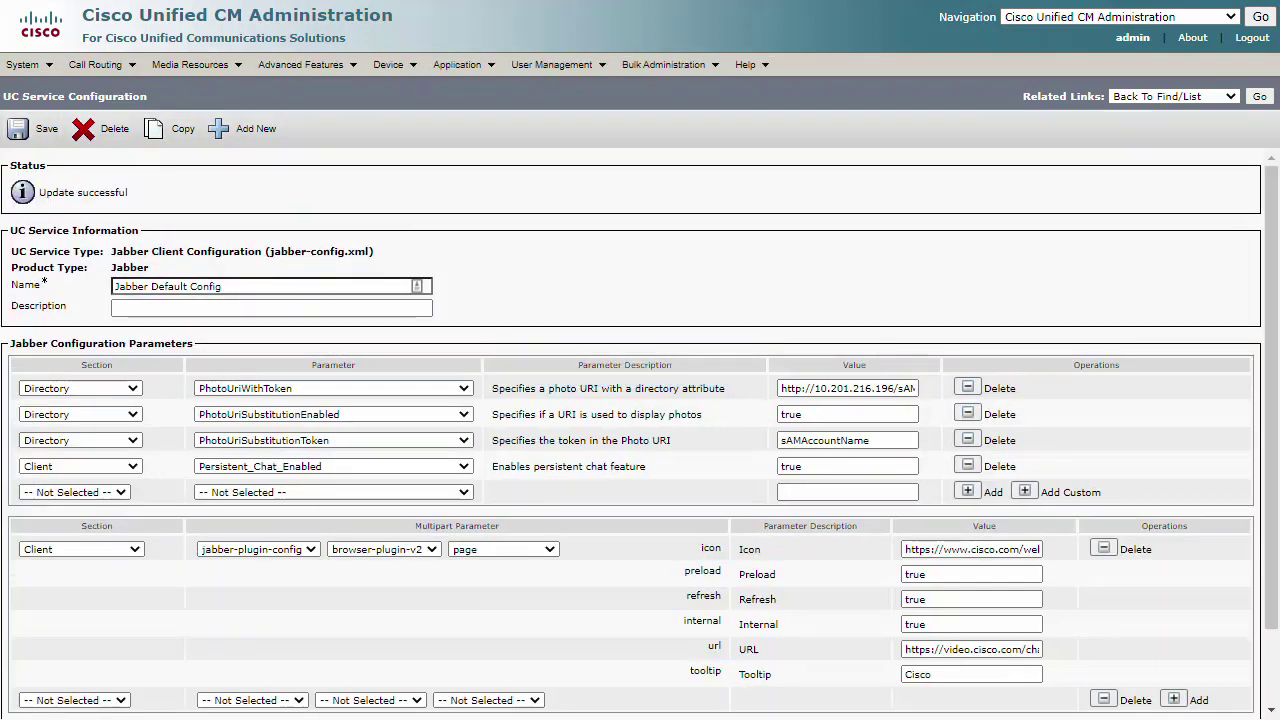
Copy the Jabber Default Config UC service and name the copy Jabber File Transfer Disabled
{"action": "scroll", "coordinate": [1110, 405], "scroll_direction": "down", "scroll_amount": 2}
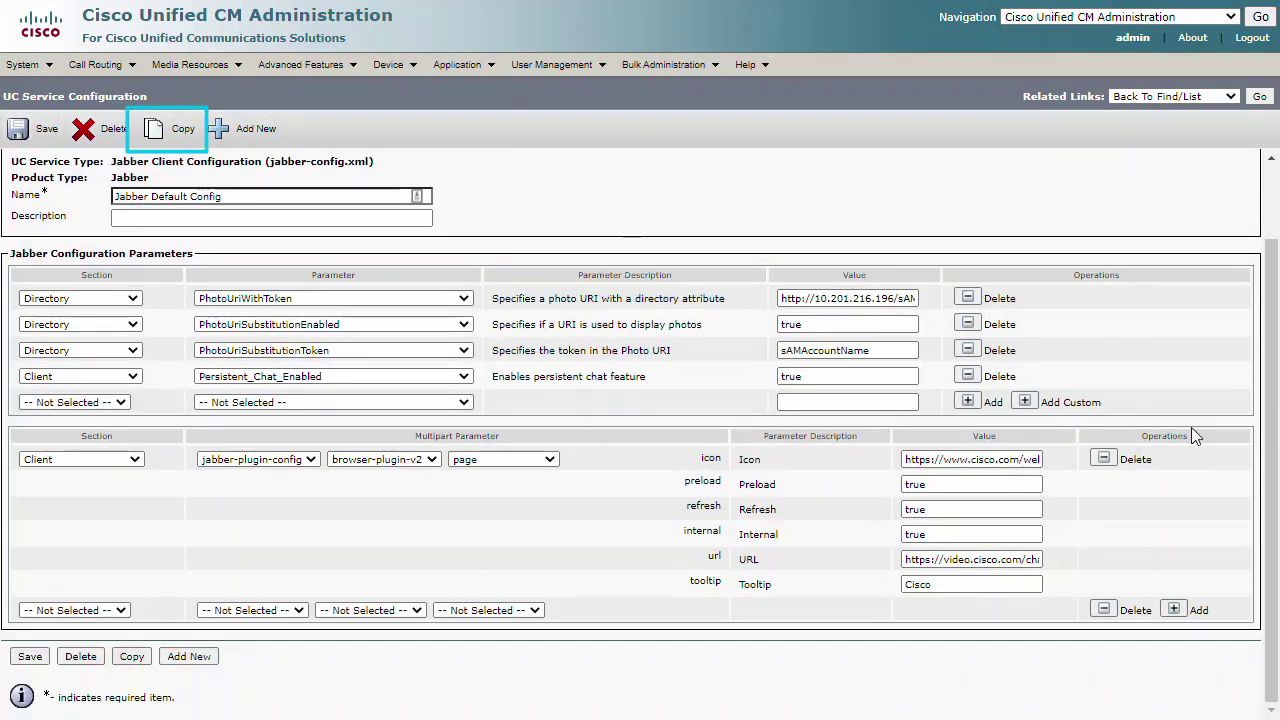
{"action": "left_click", "coordinate": [180, 131]}
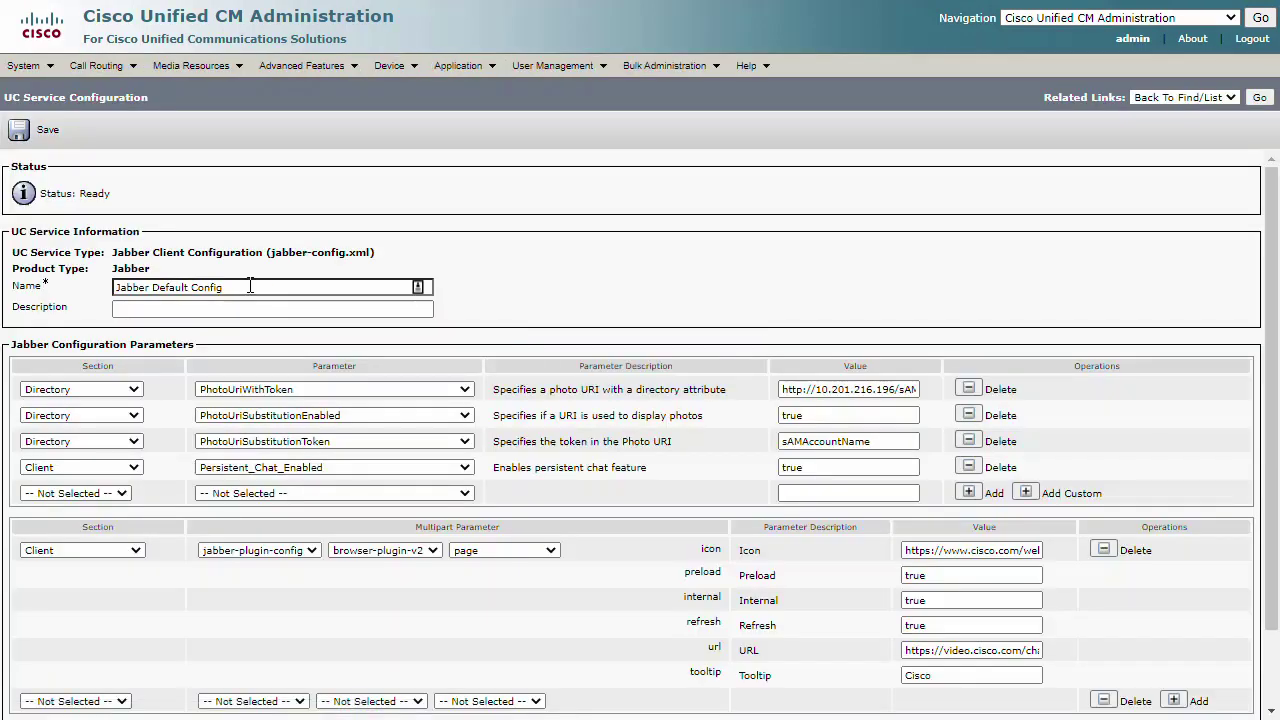
{"action": "left_click", "coordinate": [250, 287]}
{"action": "left_click_drag", "start_coordinate": [250, 287], "coordinate": [160, 305]}
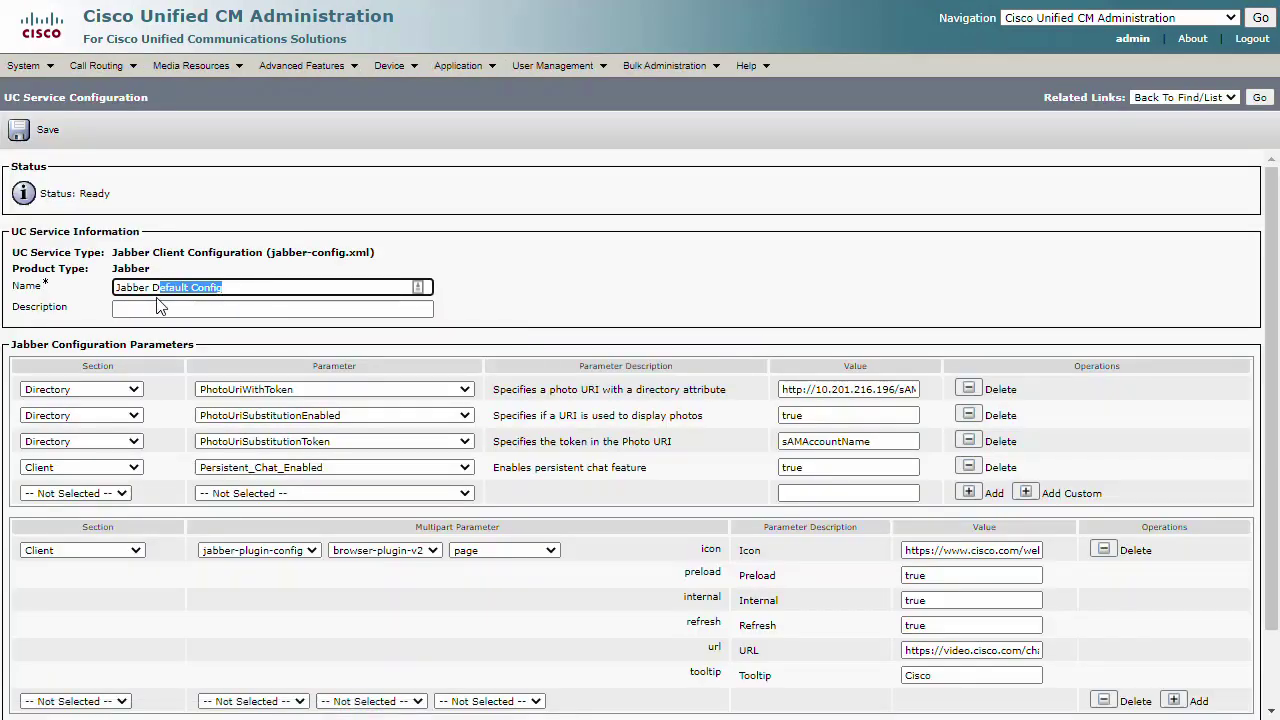
{"action": "type", "text": "File Transfe"}
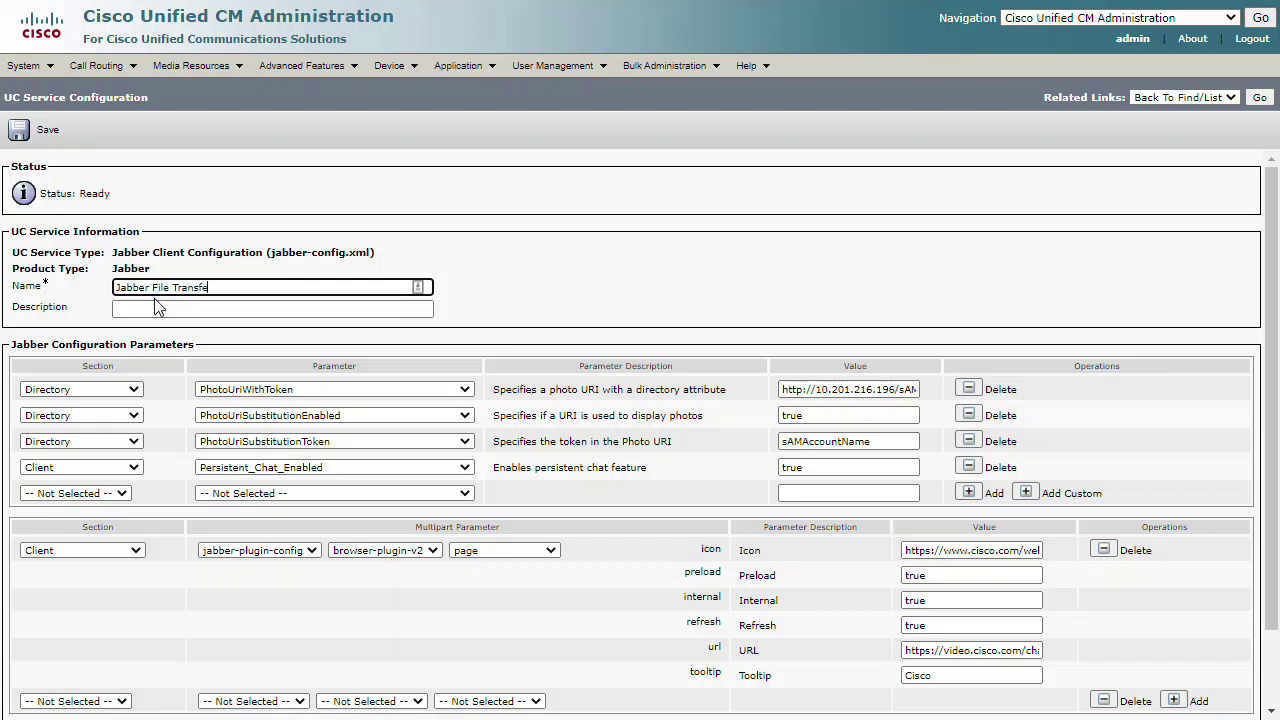
{"action": "type", "text": "r Disabled"}
Add the Policies section parameter File_Transfer_Enabled with the value false to the copied UC service and save it
{"action": "left_click", "coordinate": [126, 495]}
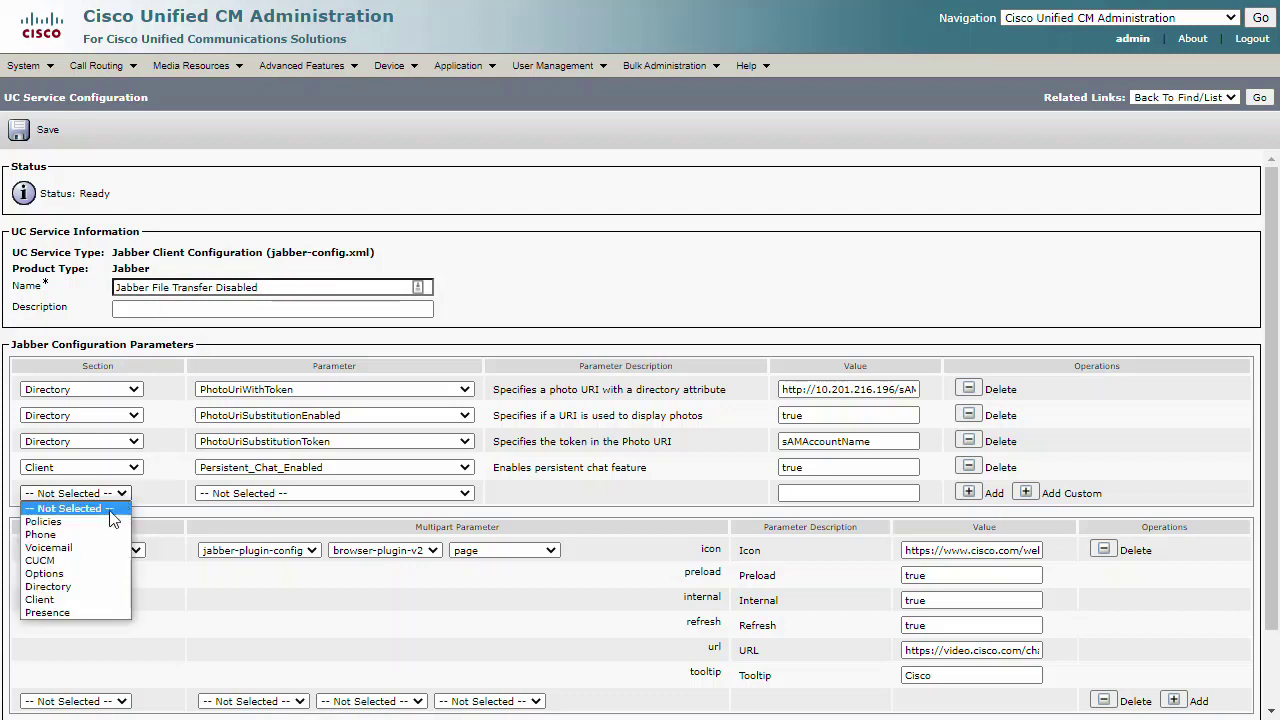
{"action": "left_click", "coordinate": [110, 521]}
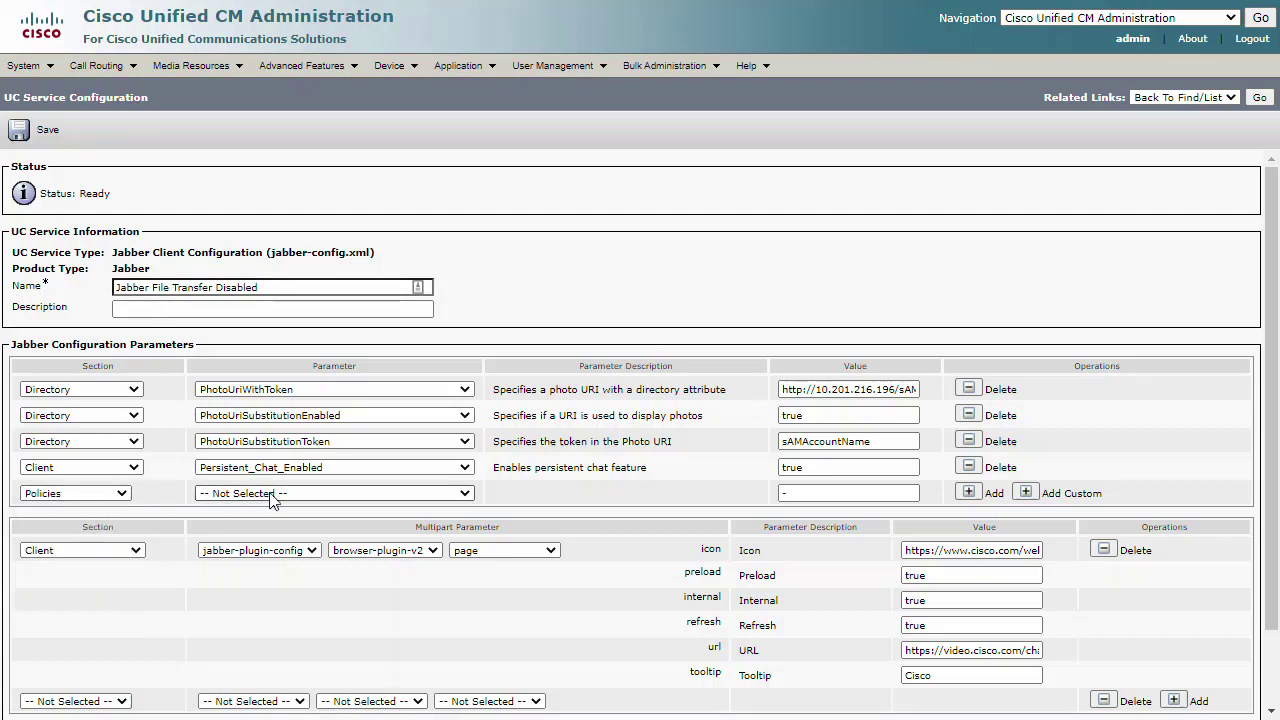
{"action": "left_click", "coordinate": [464, 493]}
{"action": "left_click_drag", "start_coordinate": [476, 530], "coordinate": [485, 647]}
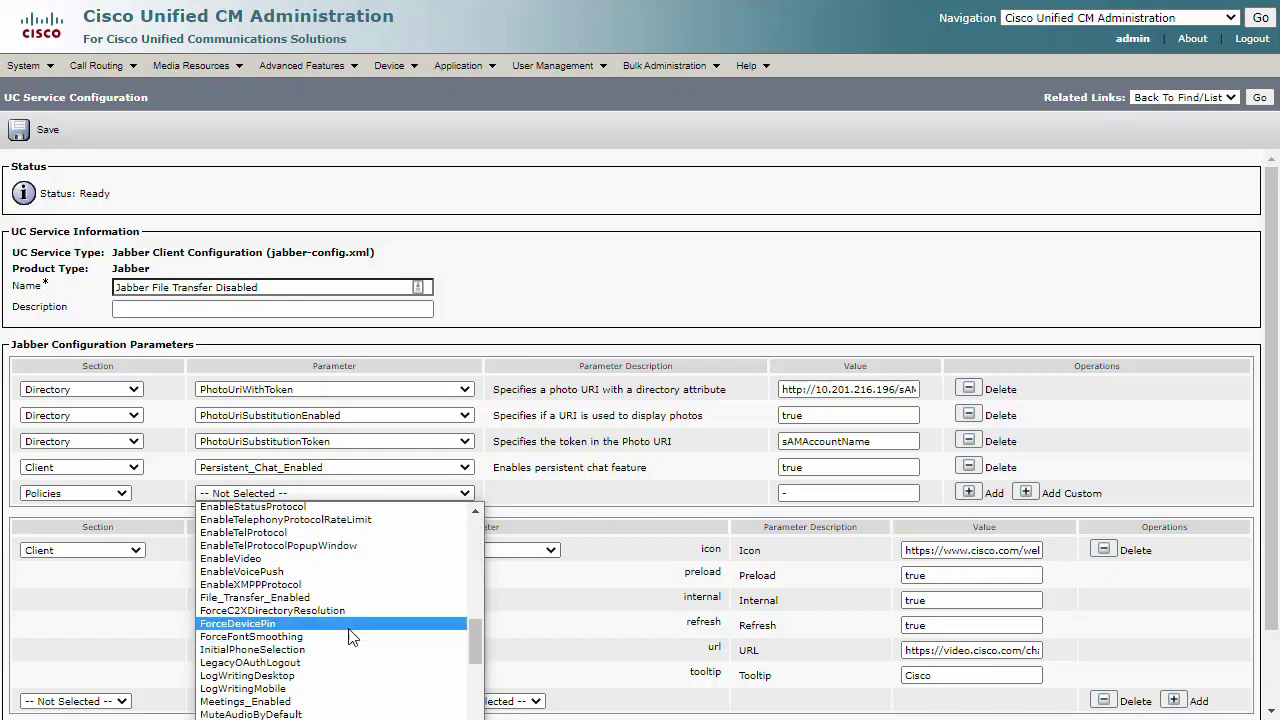
{"action": "left_click", "coordinate": [255, 597]}
{"action": "left_click", "coordinate": [790, 494]}
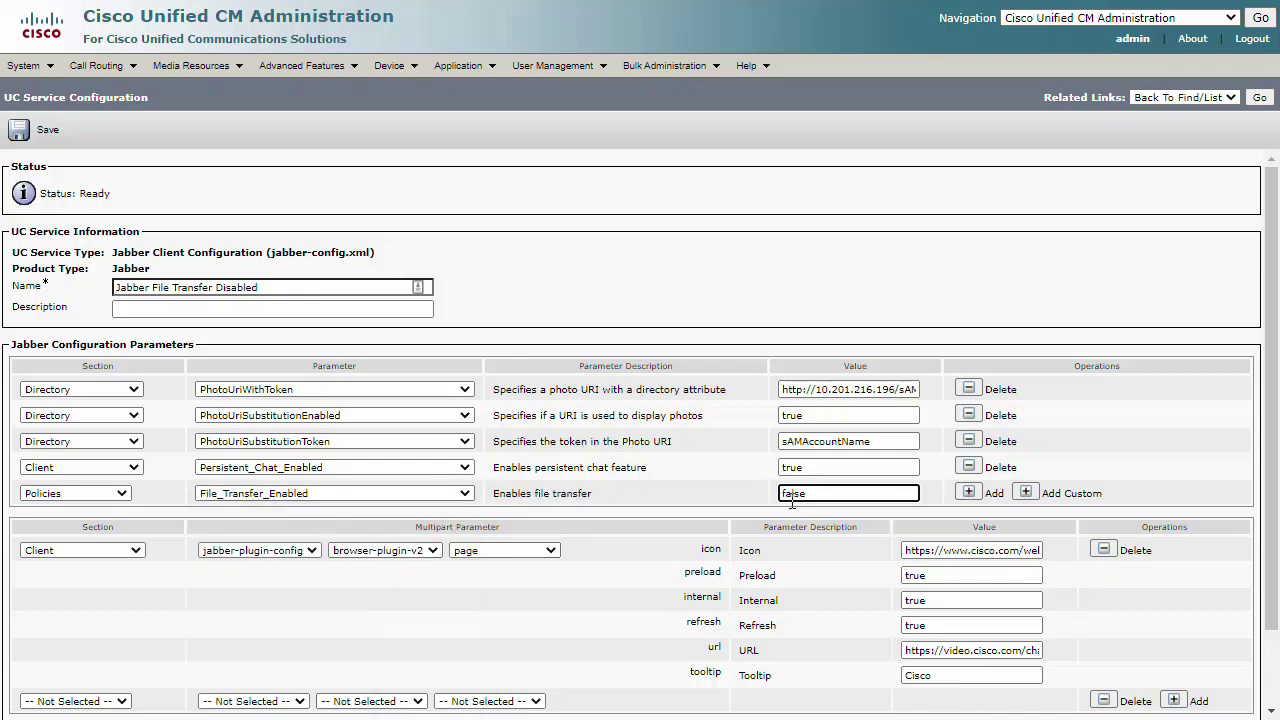
{"action": "scroll", "coordinate": [792, 505], "scroll_direction": "down", "scroll_amount": 2}
{"action": "left_click", "coordinate": [30, 658]}
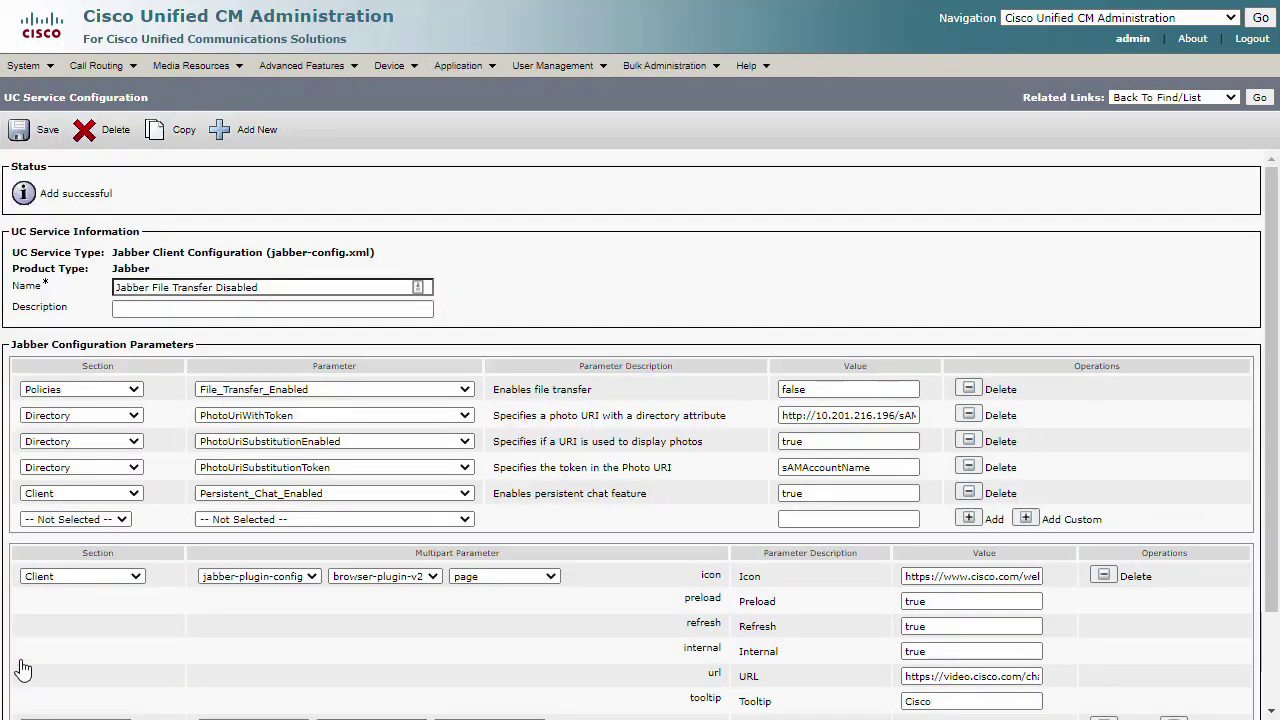
Return to the UC services list, and open the Jabber Disable File Transfer service profile
{"action": "left_click", "coordinate": [1259, 97]}
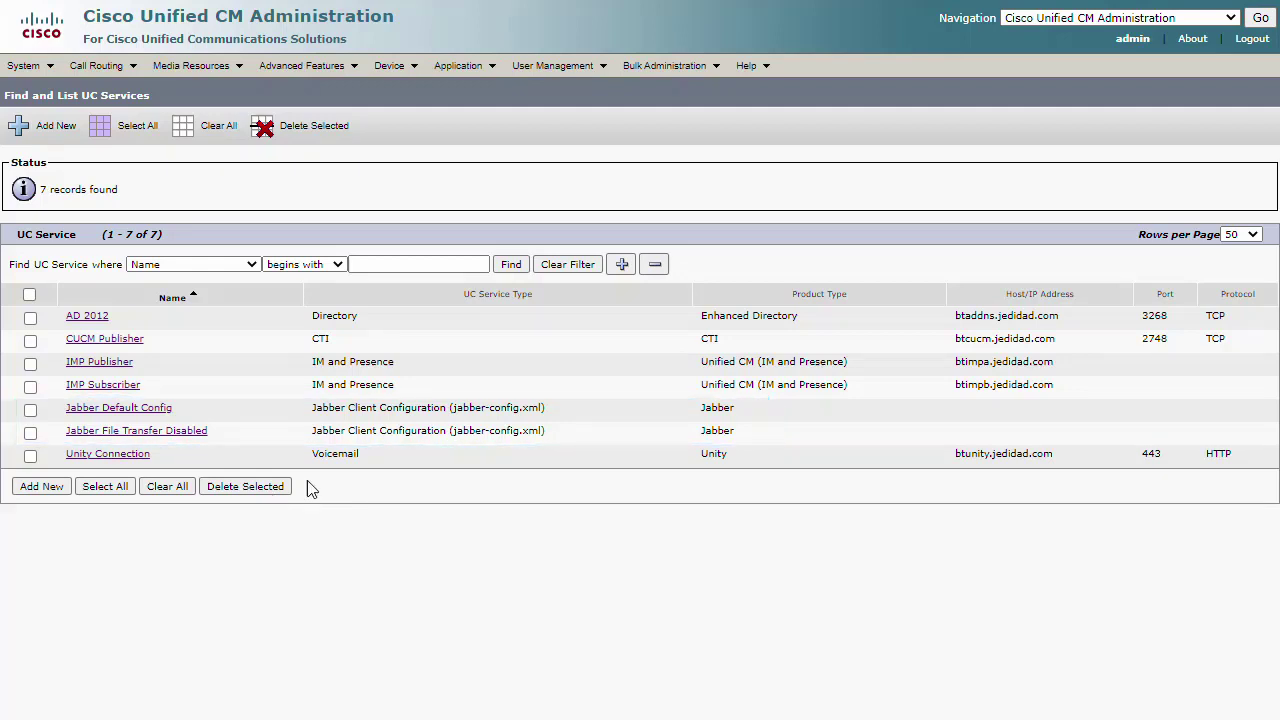
{"action": "left_click", "coordinate": [556, 62]}
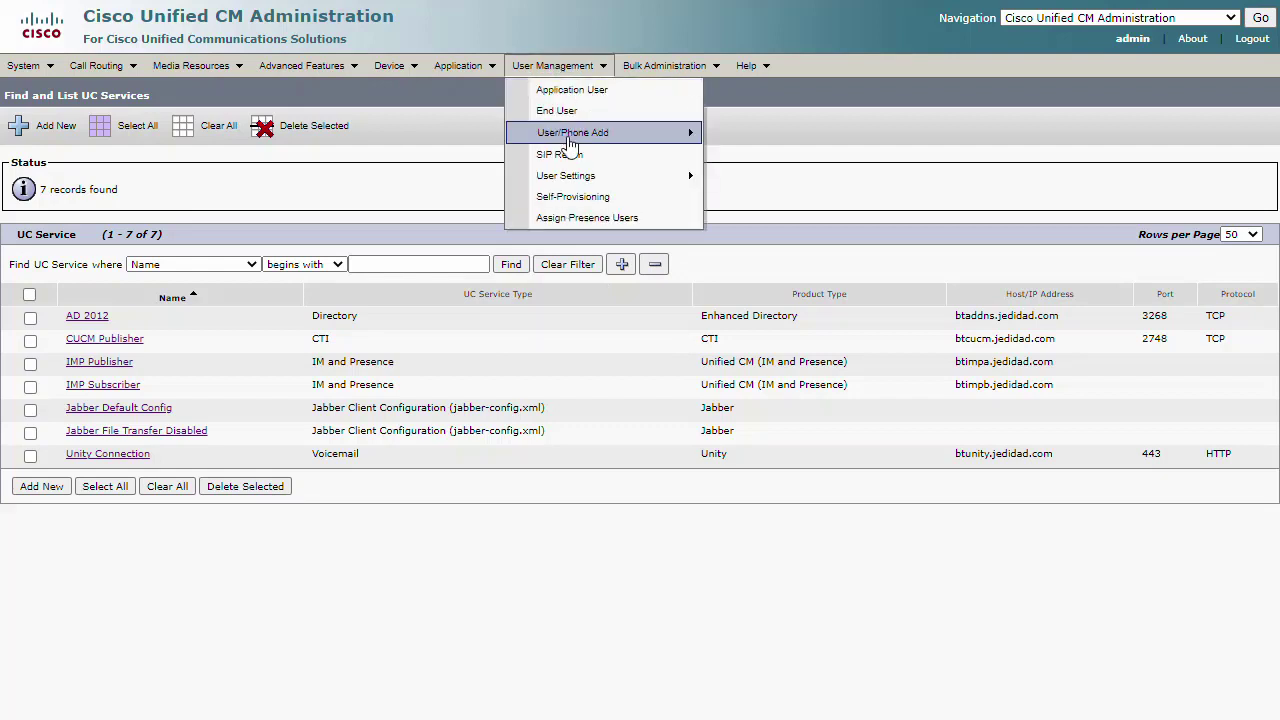
{"action": "mouse_move", "coordinate": [580, 176]}
{"action": "left_click", "coordinate": [775, 324]}
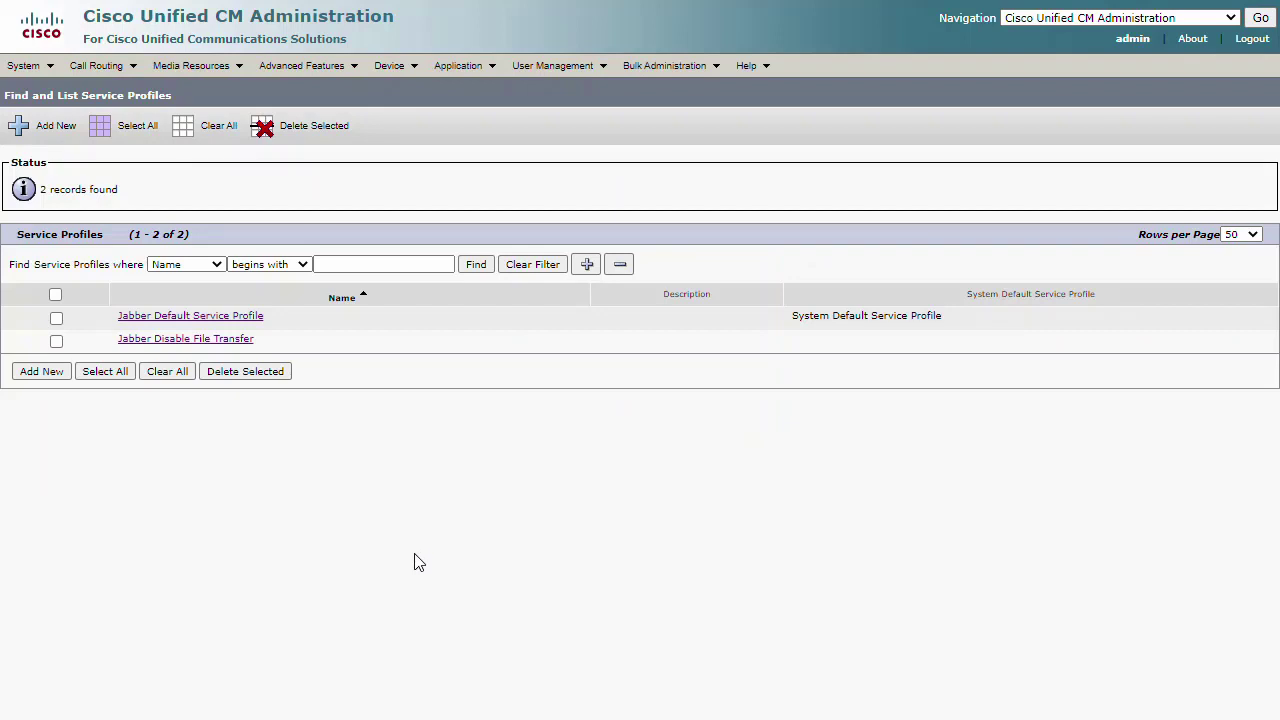
{"action": "left_click", "coordinate": [237, 340]}
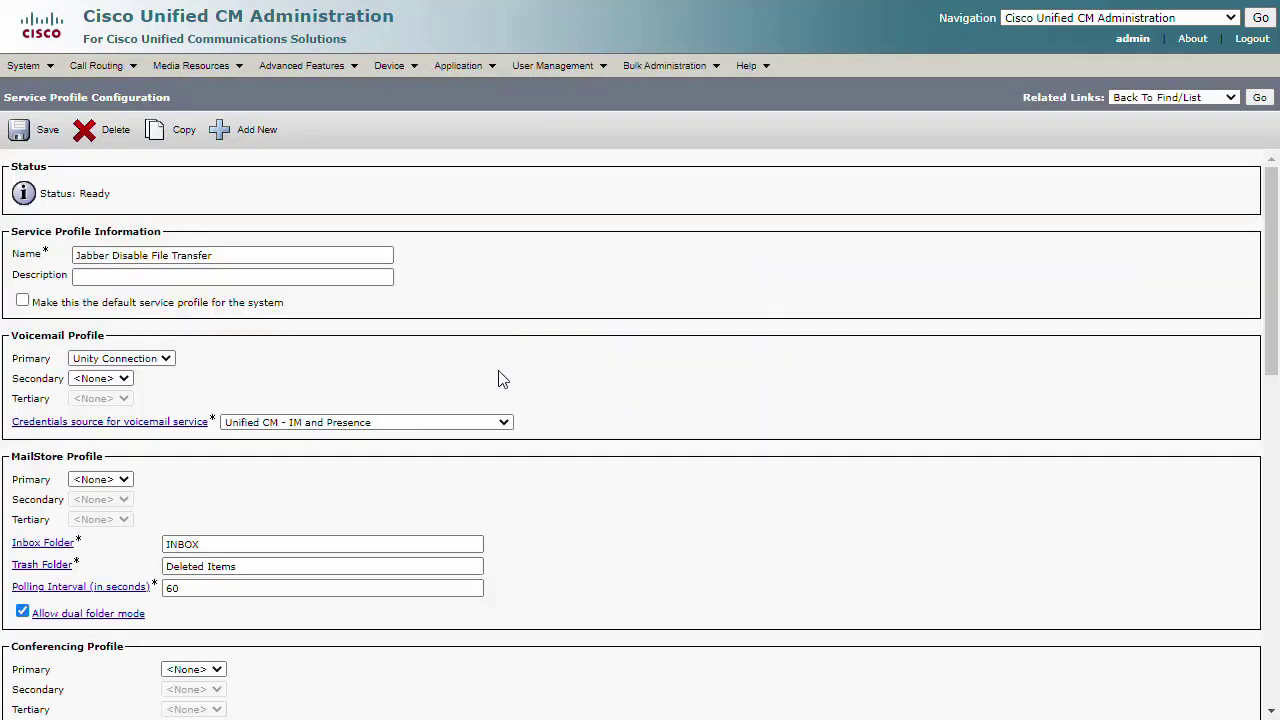
Assign Jabber File Transfer Disabled as the service profile's Common Jabber client configuration, save it and return to the profile list
{"action": "left_click_drag", "start_coordinate": [1272, 207], "coordinate": [1273, 545]}
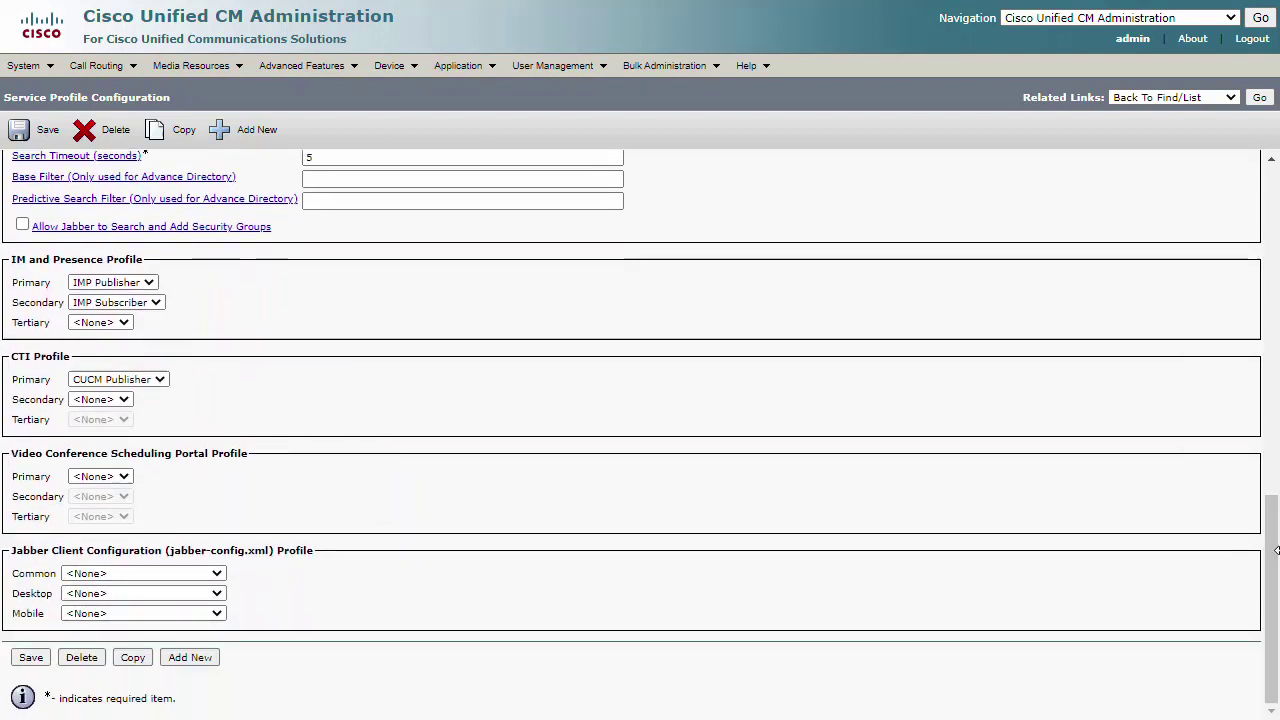
{"action": "left_click", "coordinate": [205, 579]}
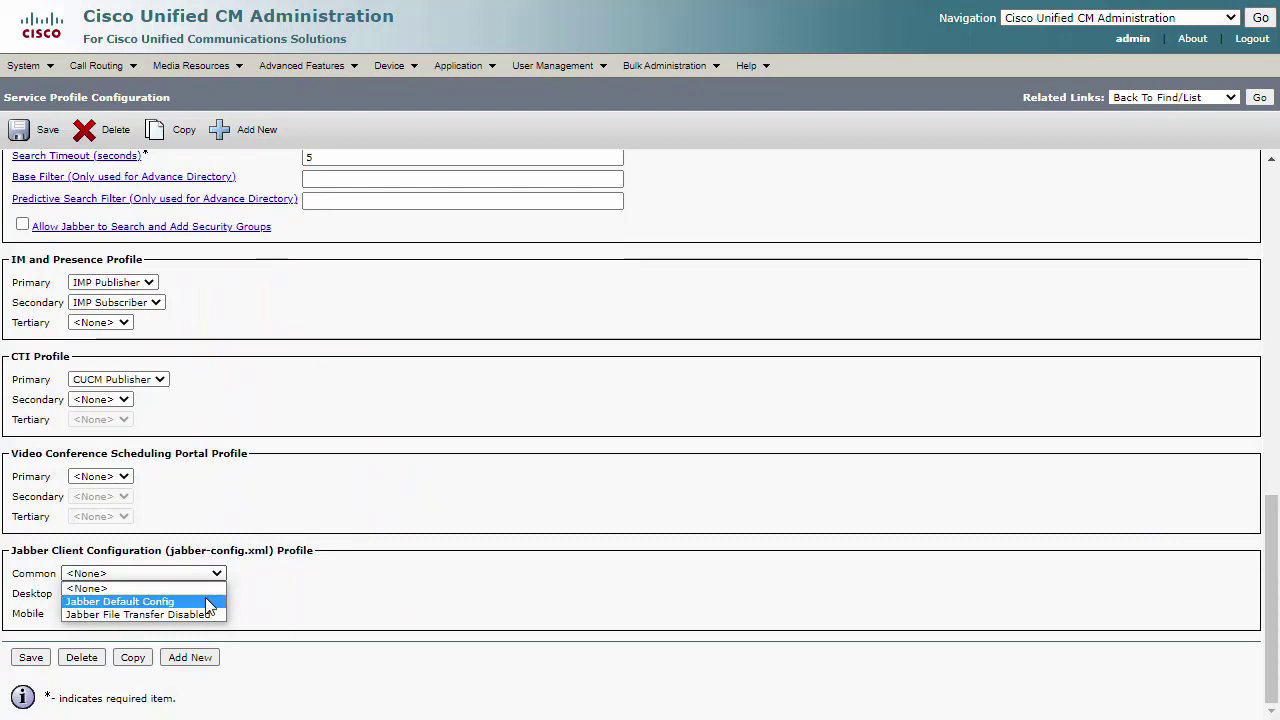
{"action": "left_click", "coordinate": [150, 614]}
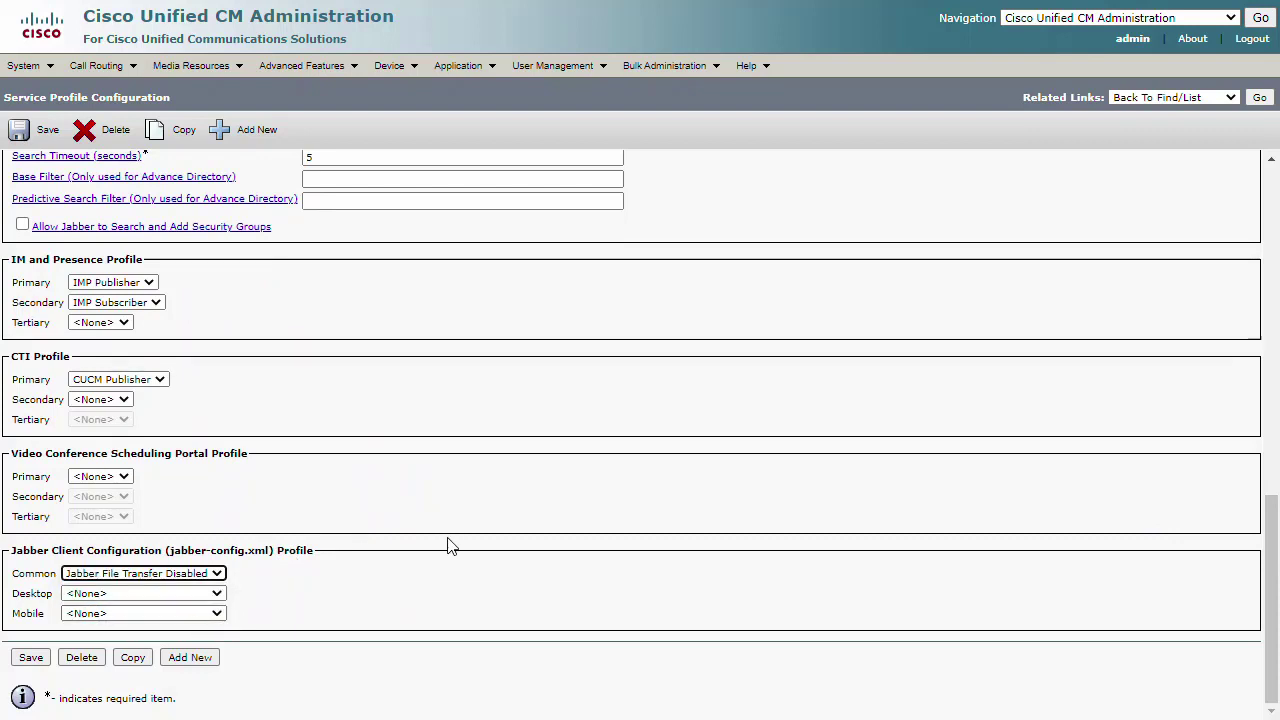
{"action": "left_click", "coordinate": [30, 658]}
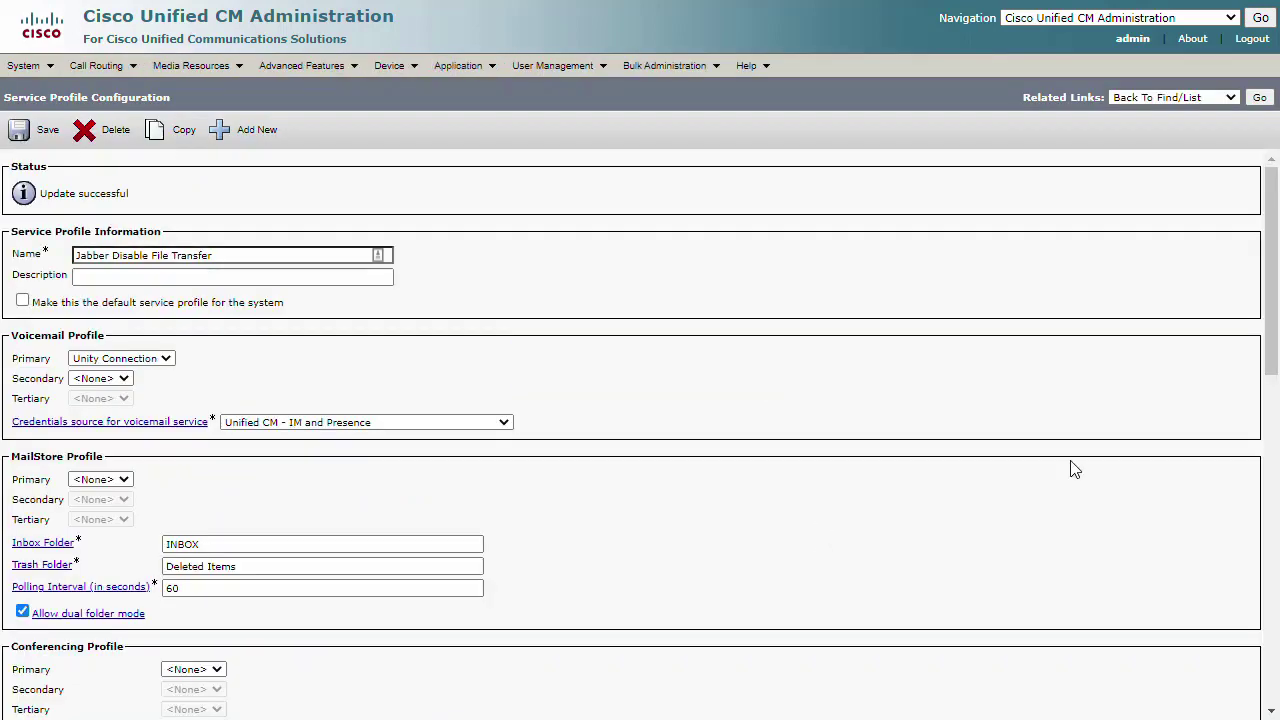
{"action": "left_click_drag", "start_coordinate": [1272, 323], "coordinate": [1272, 655]}
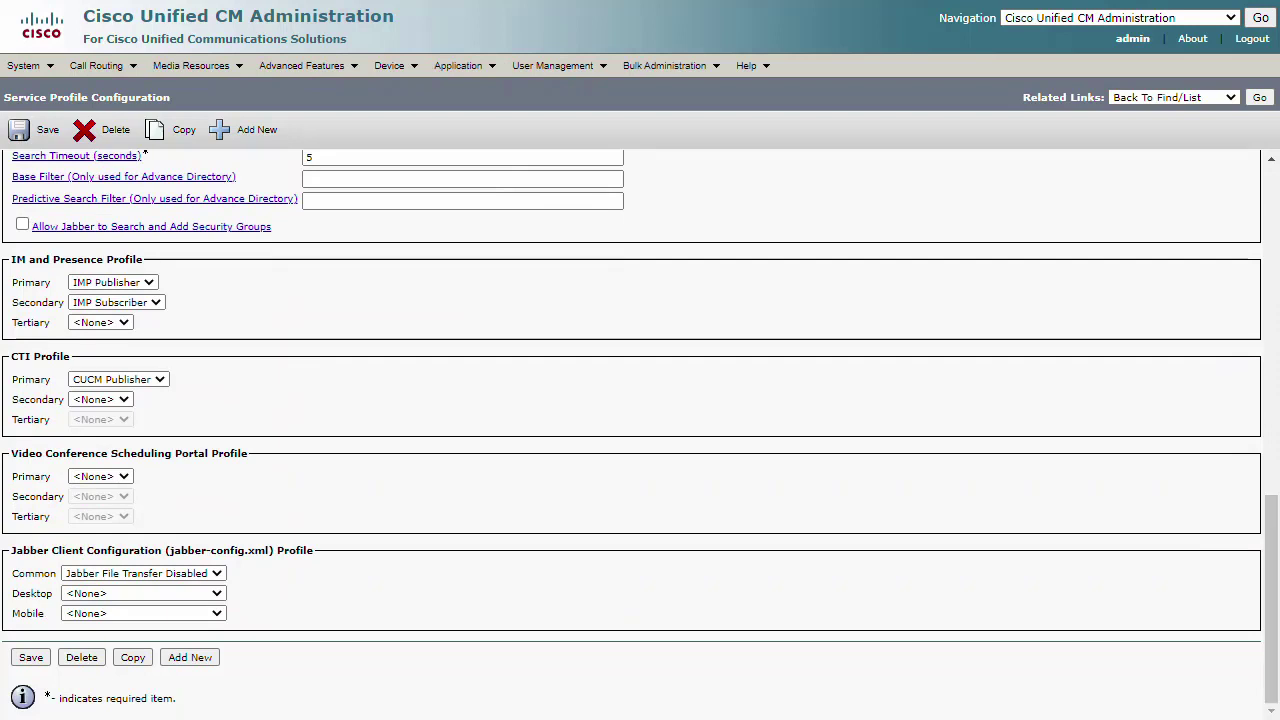
{"action": "left_click", "coordinate": [1259, 97]}
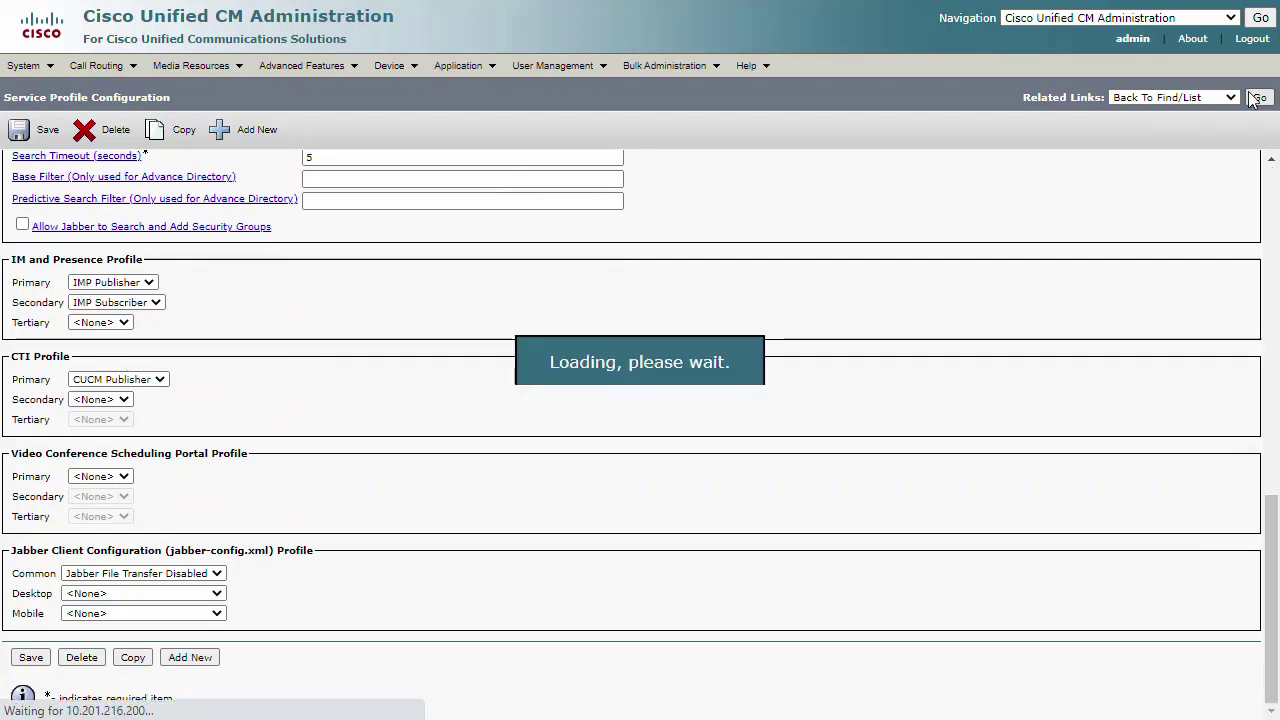